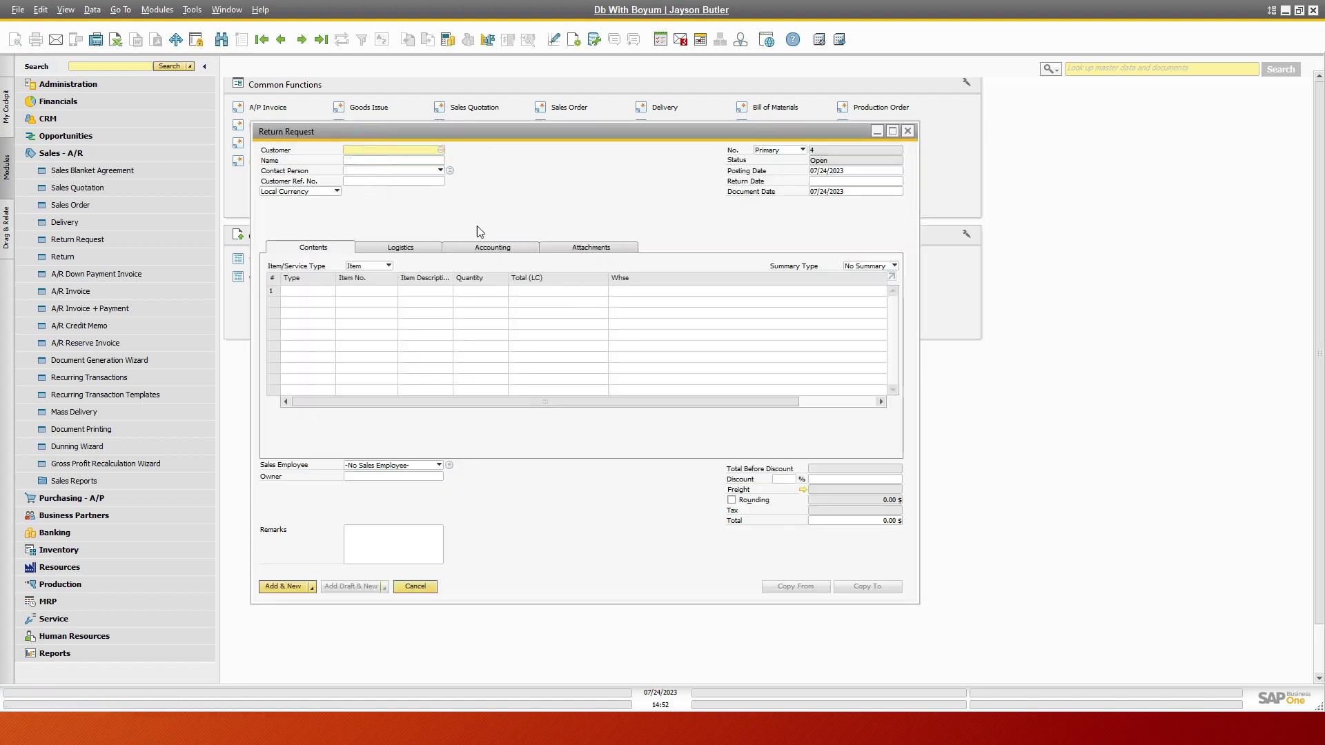
- Select Parameter Technology as the customer of the return request from the list of business partners
{"action": "left_click", "coordinate": [440, 150]}
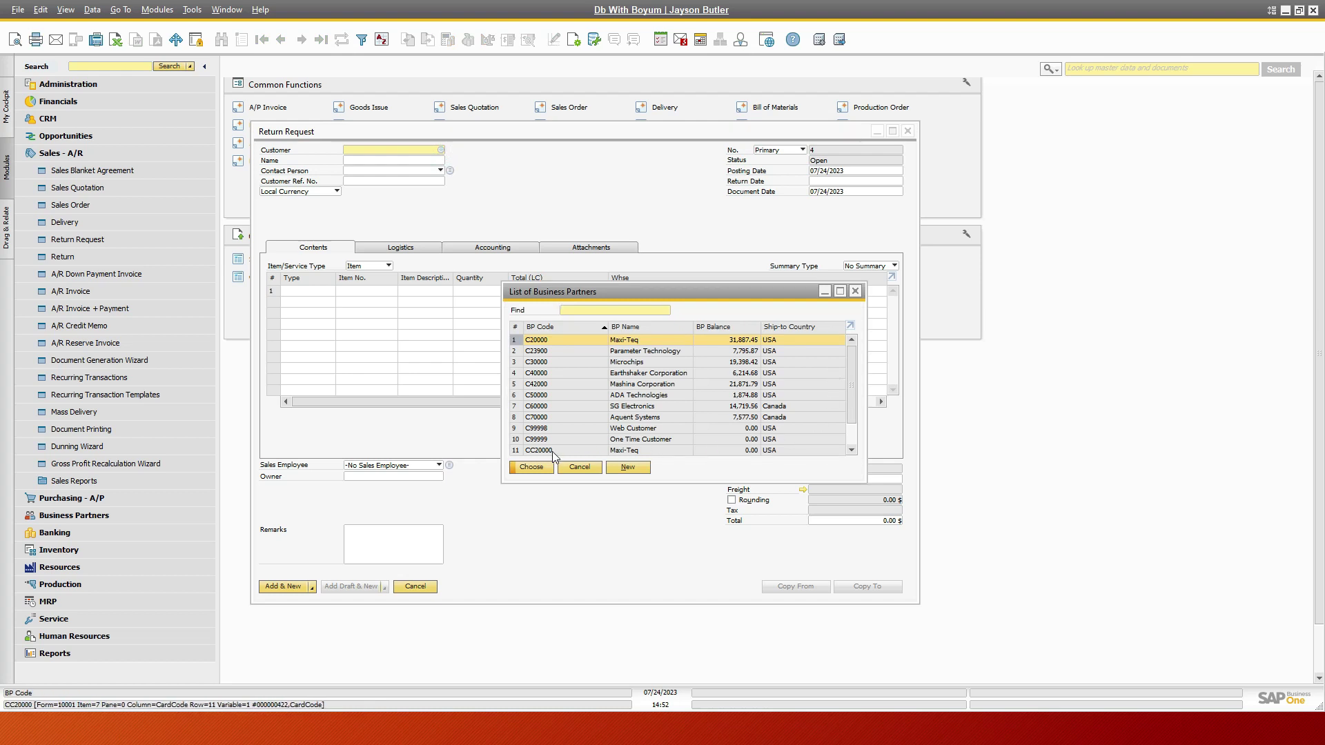
{"action": "left_click", "coordinate": [545, 352]}
{"action": "left_click", "coordinate": [535, 467]}
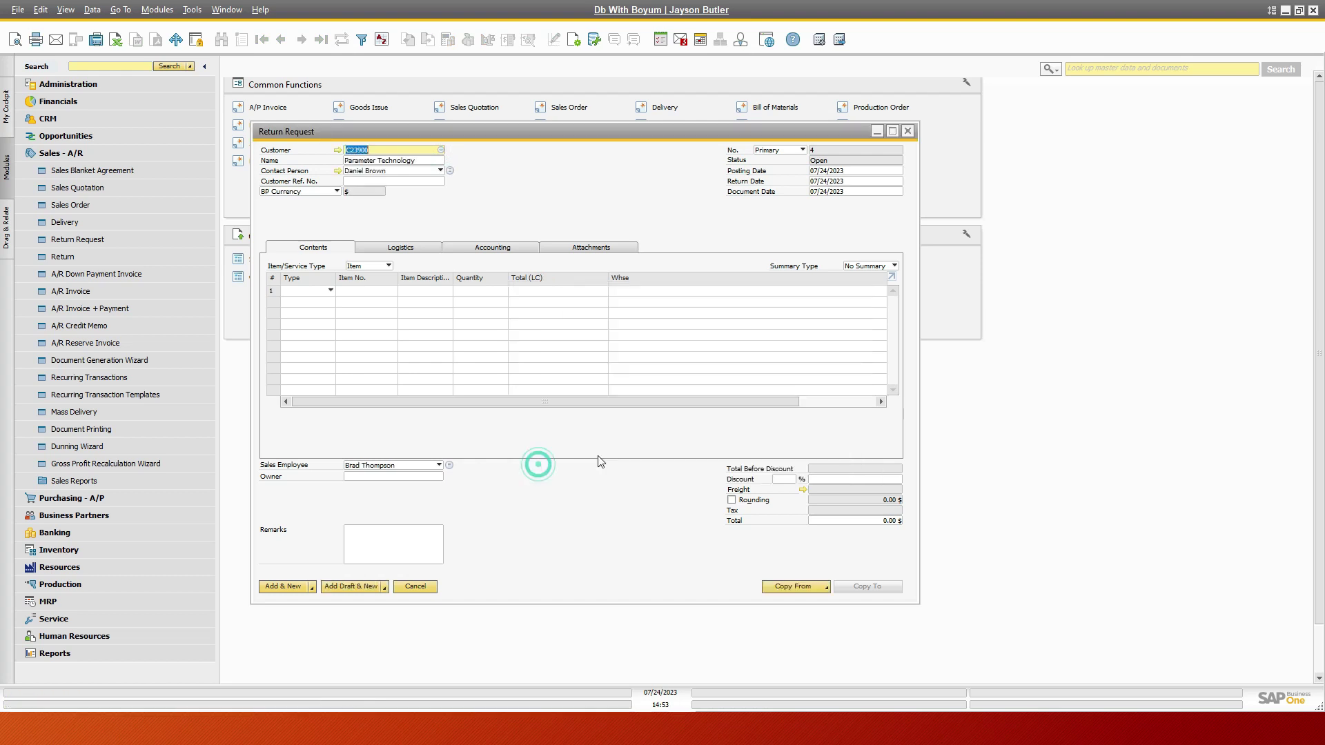
- Set the return request's posting date and return date to 07/10/2023
{"action": "left_click", "coordinate": [833, 172]}
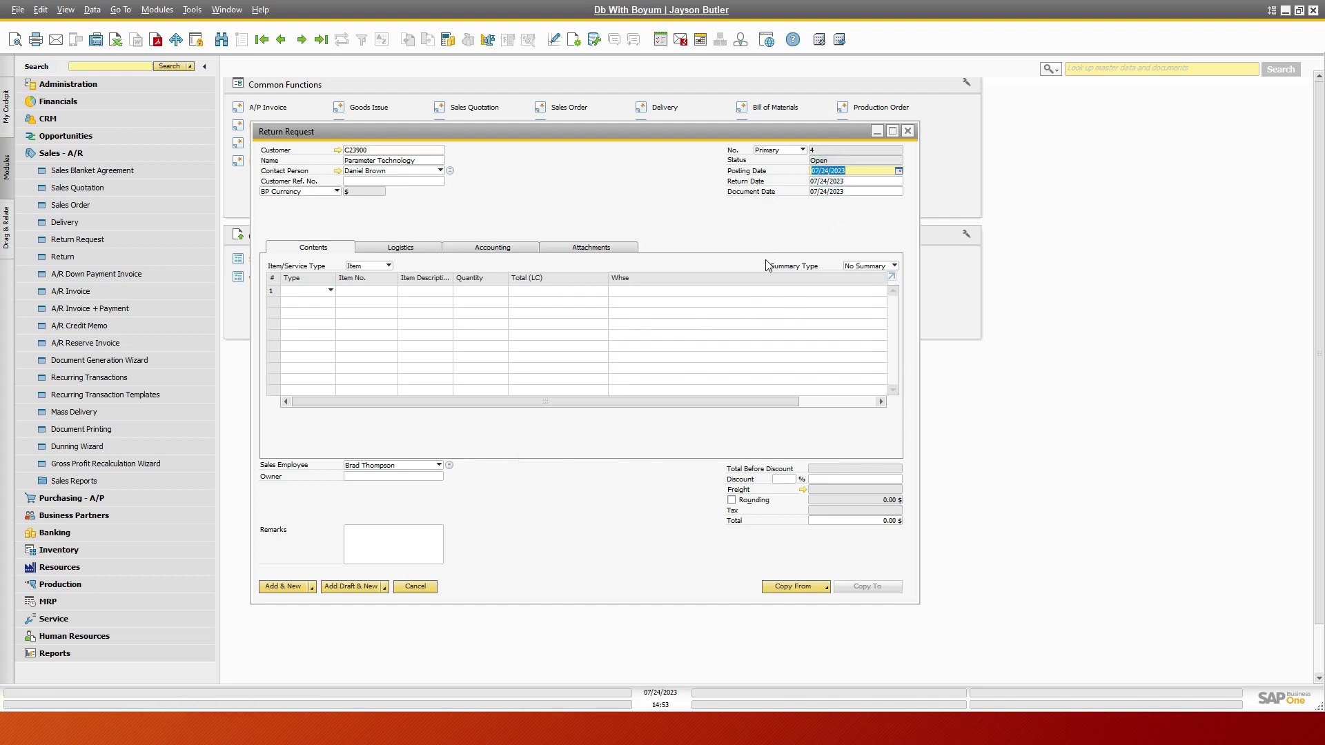
{"action": "type", "text": "0"}
{"action": "key", "text": "Tab"}
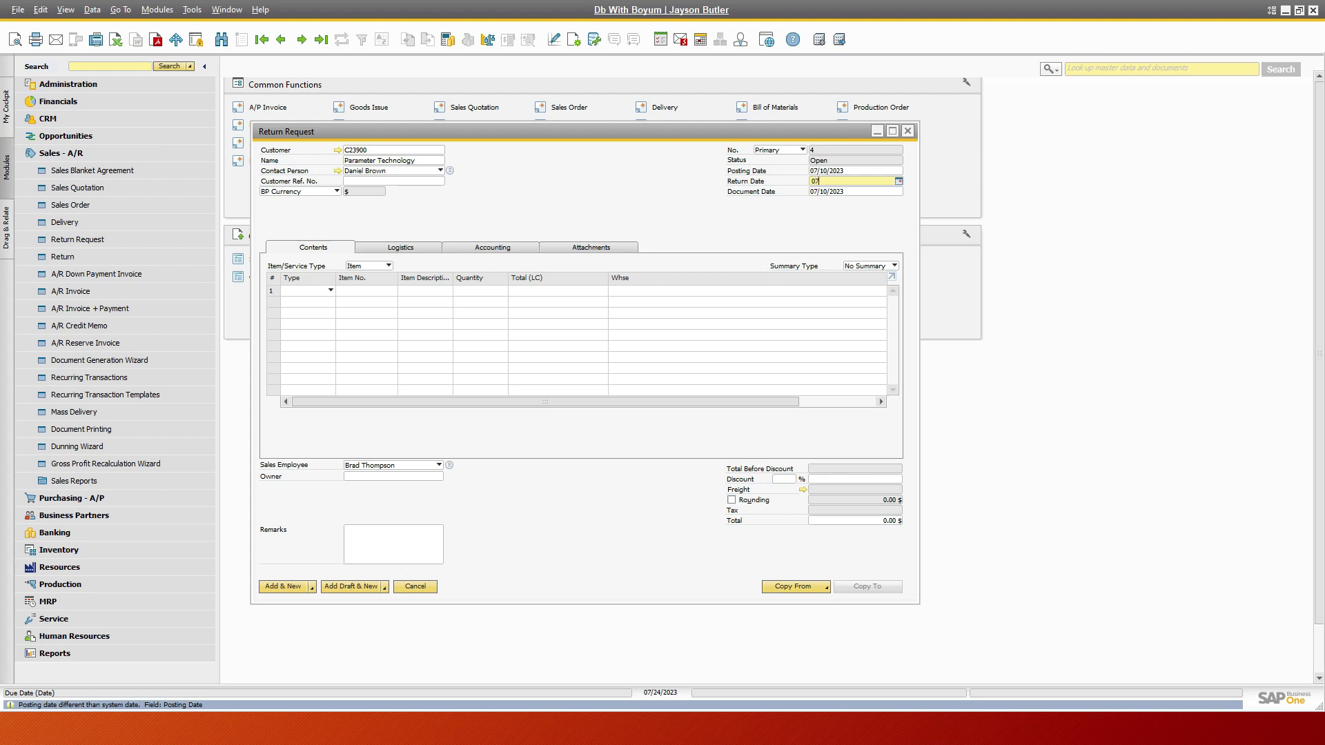
{"action": "type", "text": "07/10"}
{"action": "key", "text": "Tab"}
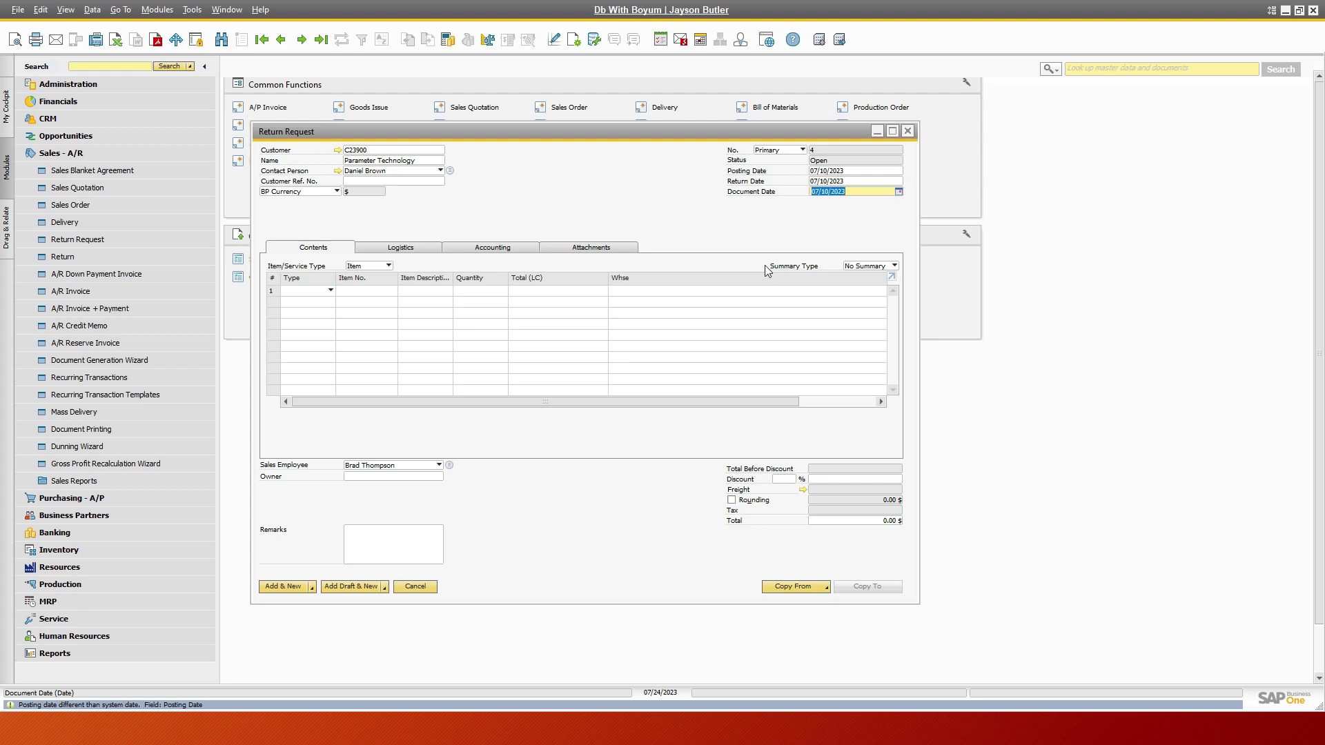
- Enter item PUMP-01 on the first line and save the return request with Add & View, accepting the date and zero-total confirmations
{"action": "left_click", "coordinate": [355, 292]}
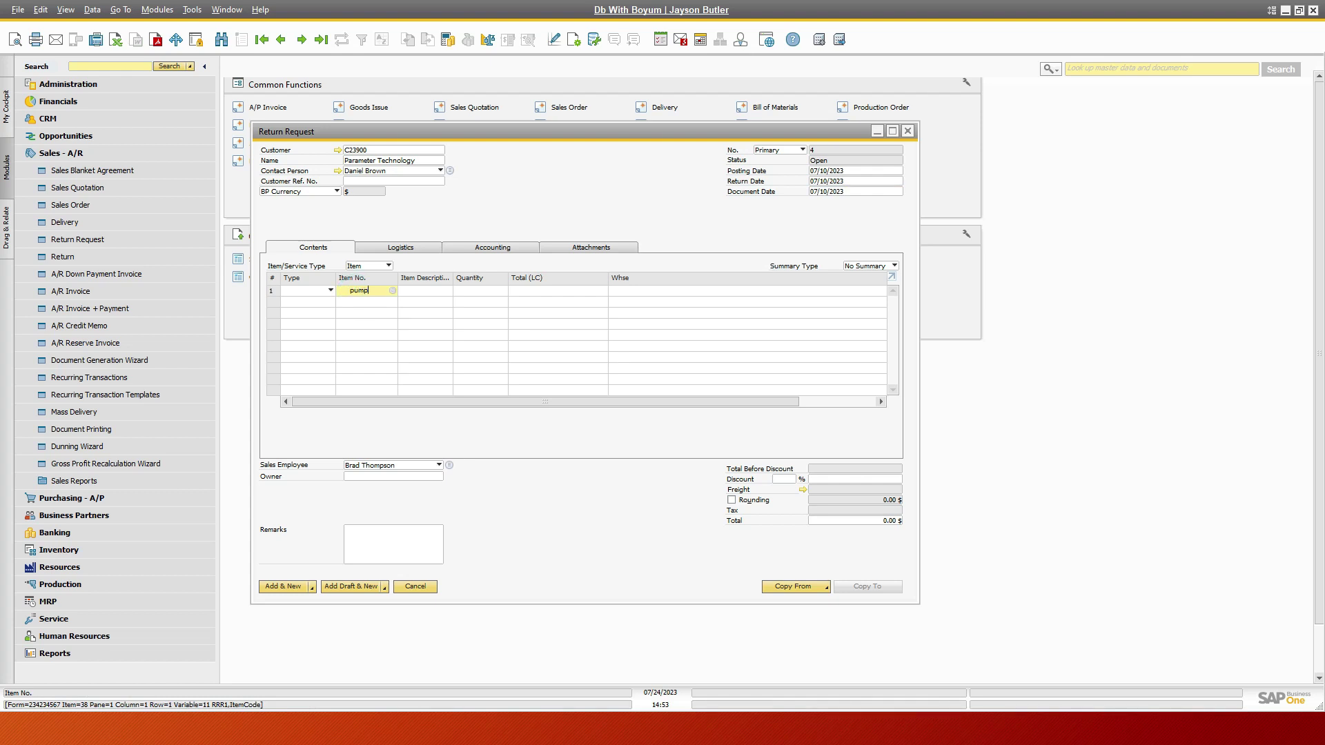
{"action": "key", "text": "Tab"}
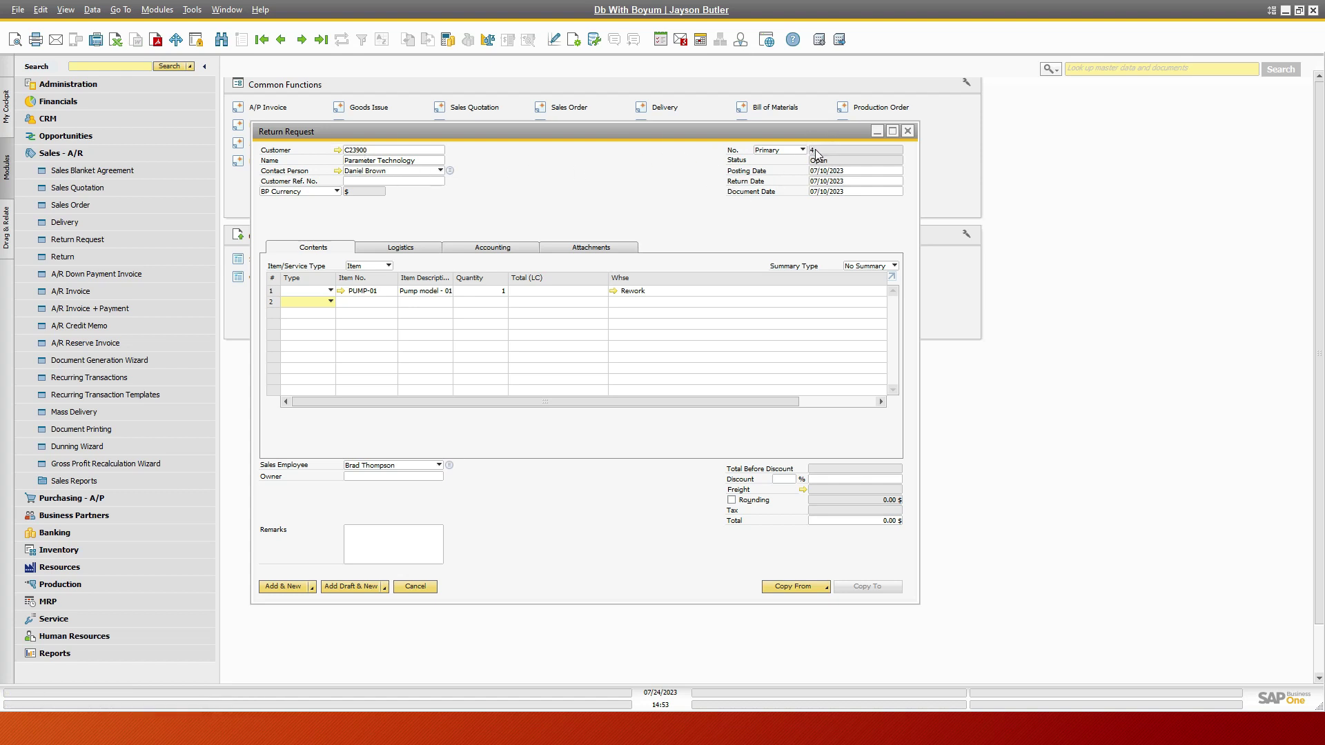
{"action": "left_click", "coordinate": [315, 592]}
{"action": "left_click", "coordinate": [296, 608]}
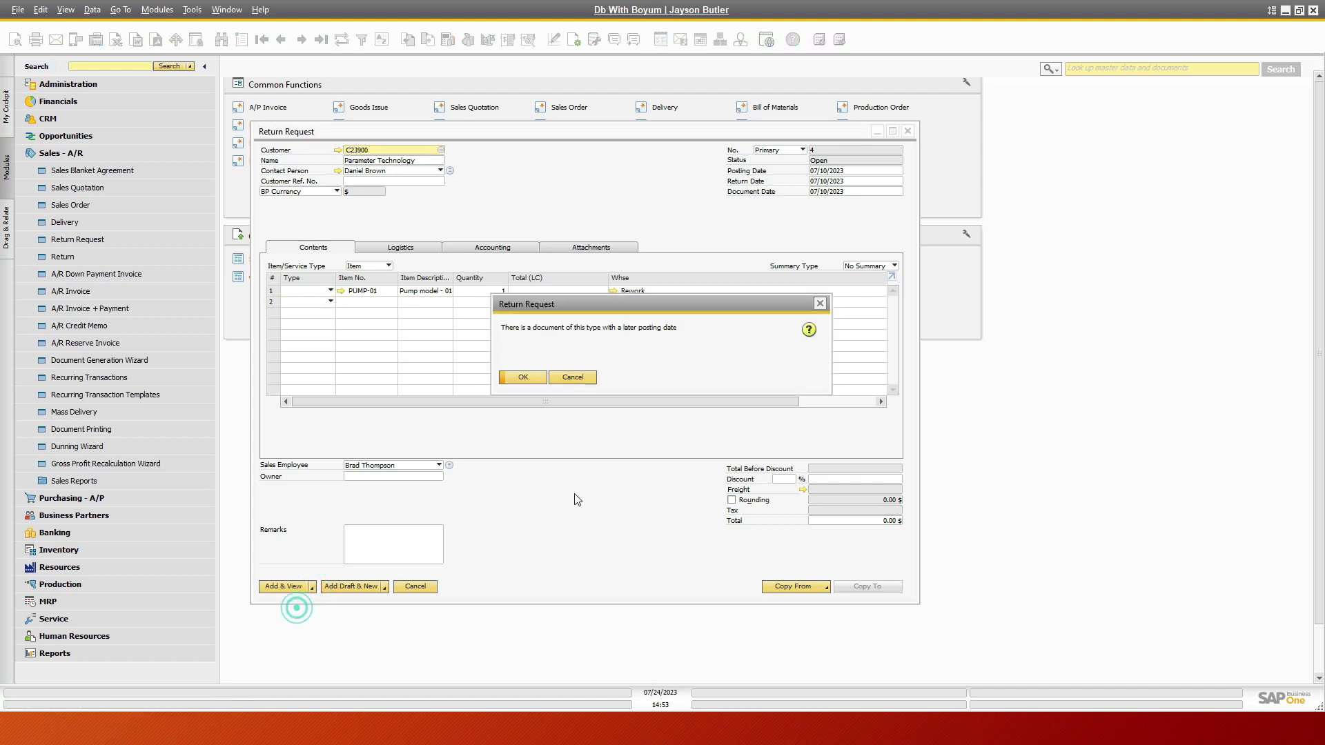
{"action": "left_click", "coordinate": [518, 377]}
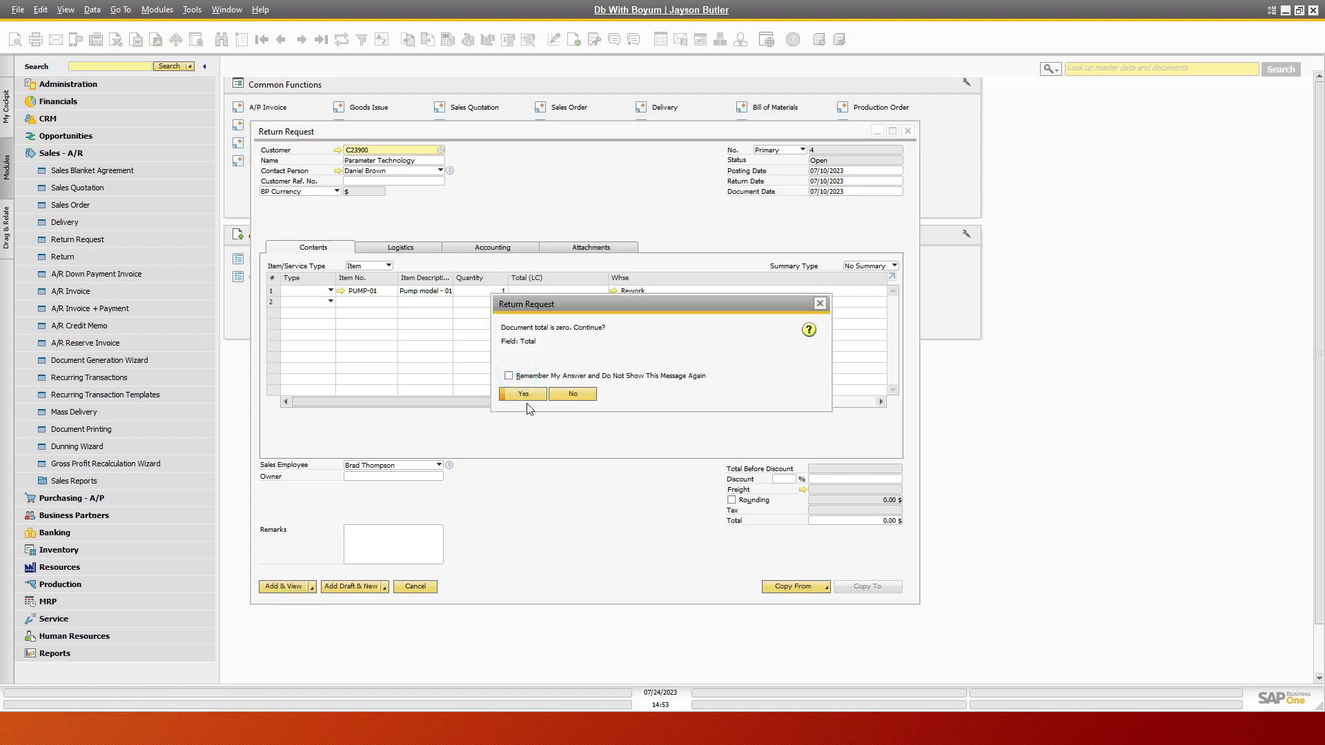
{"action": "left_click", "coordinate": [530, 398]}
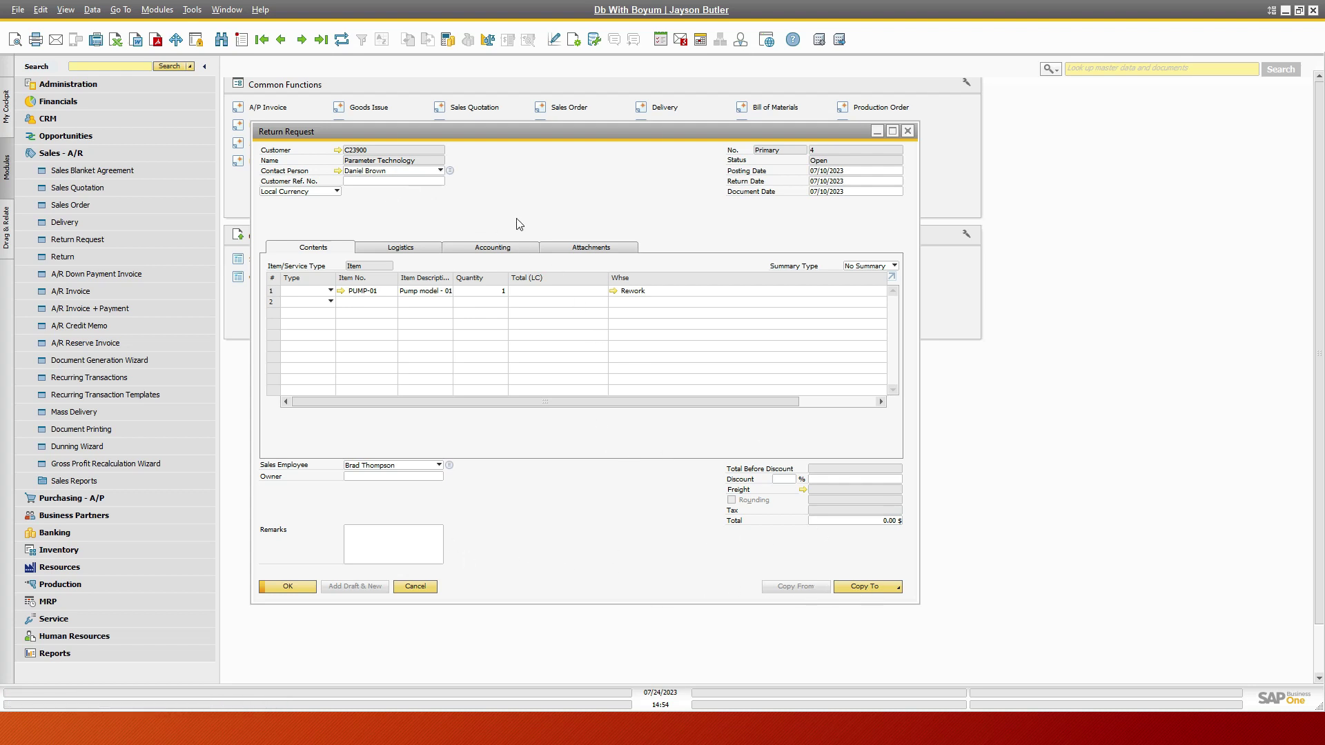
- Copy the return request to a Return document and set its posting and due dates to 07/15/2023
{"action": "left_click", "coordinate": [856, 586]}
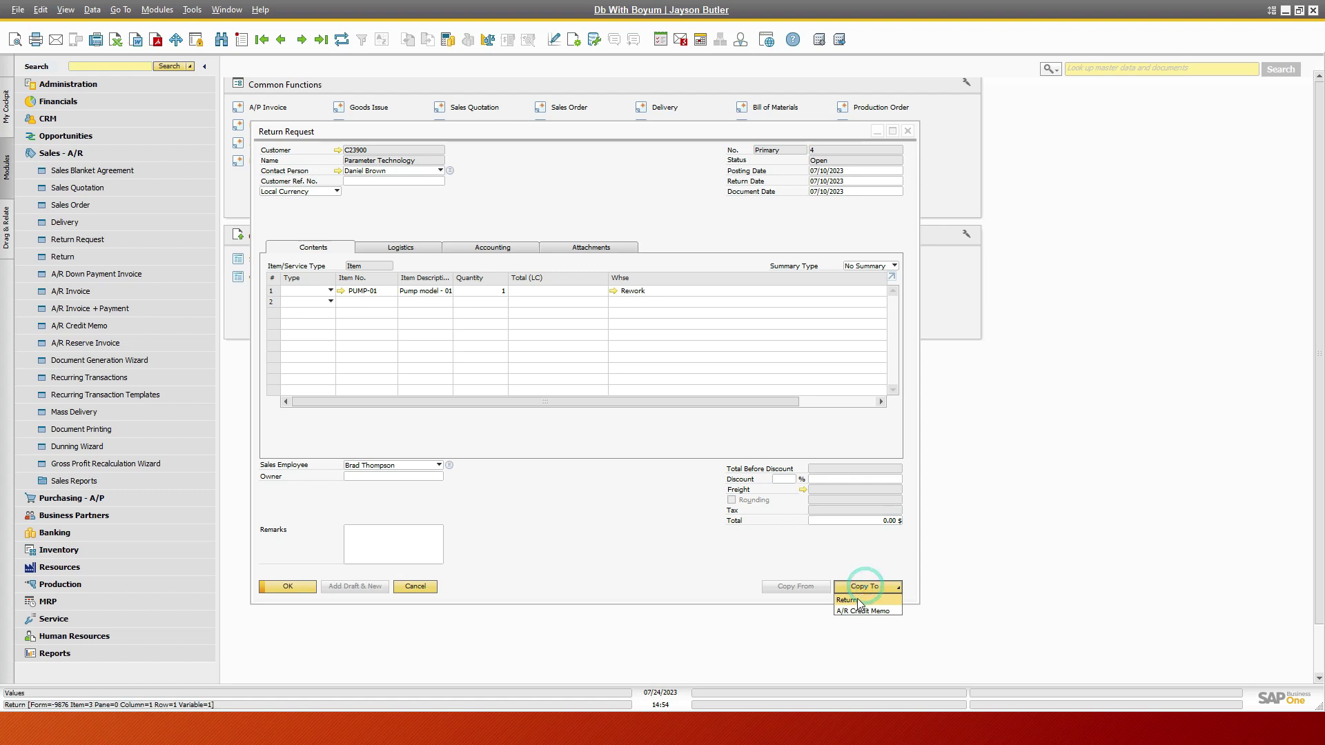
{"action": "left_click", "coordinate": [858, 606]}
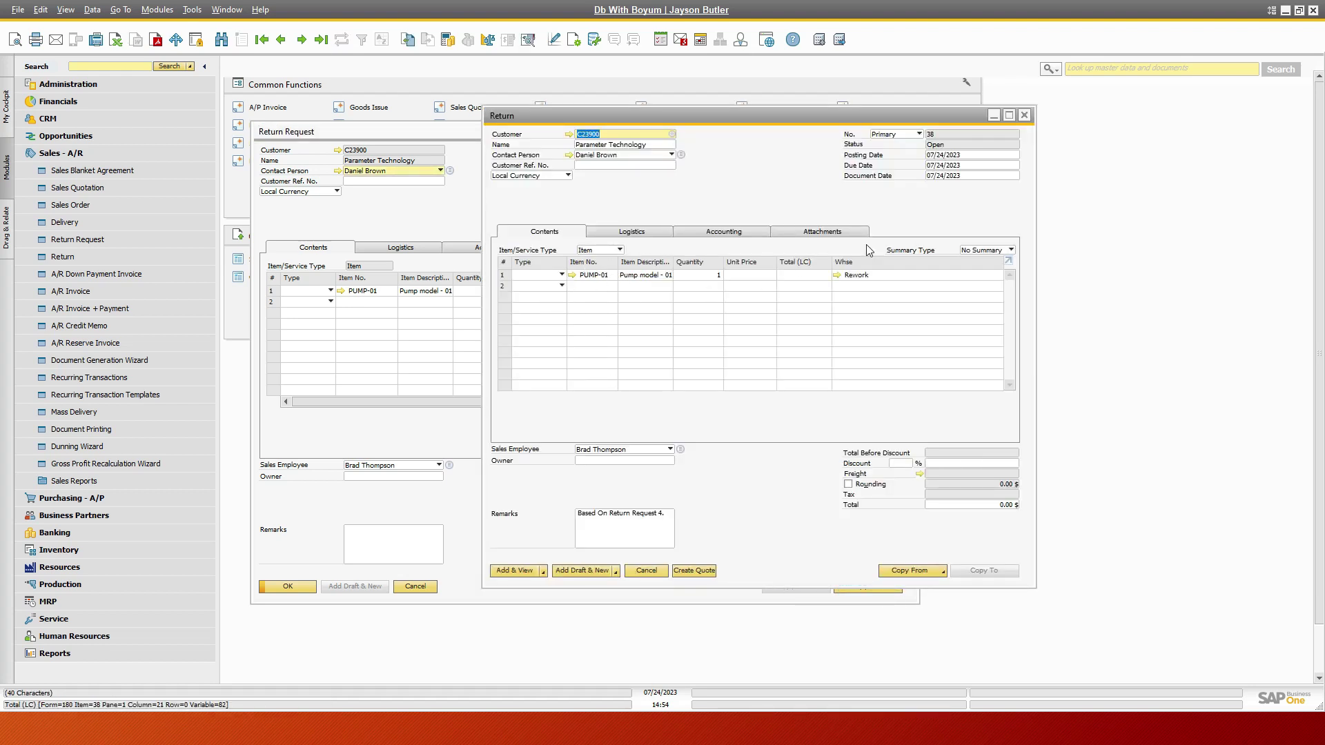
{"action": "left_click", "coordinate": [965, 155]}
{"action": "type", "text": "0715"}
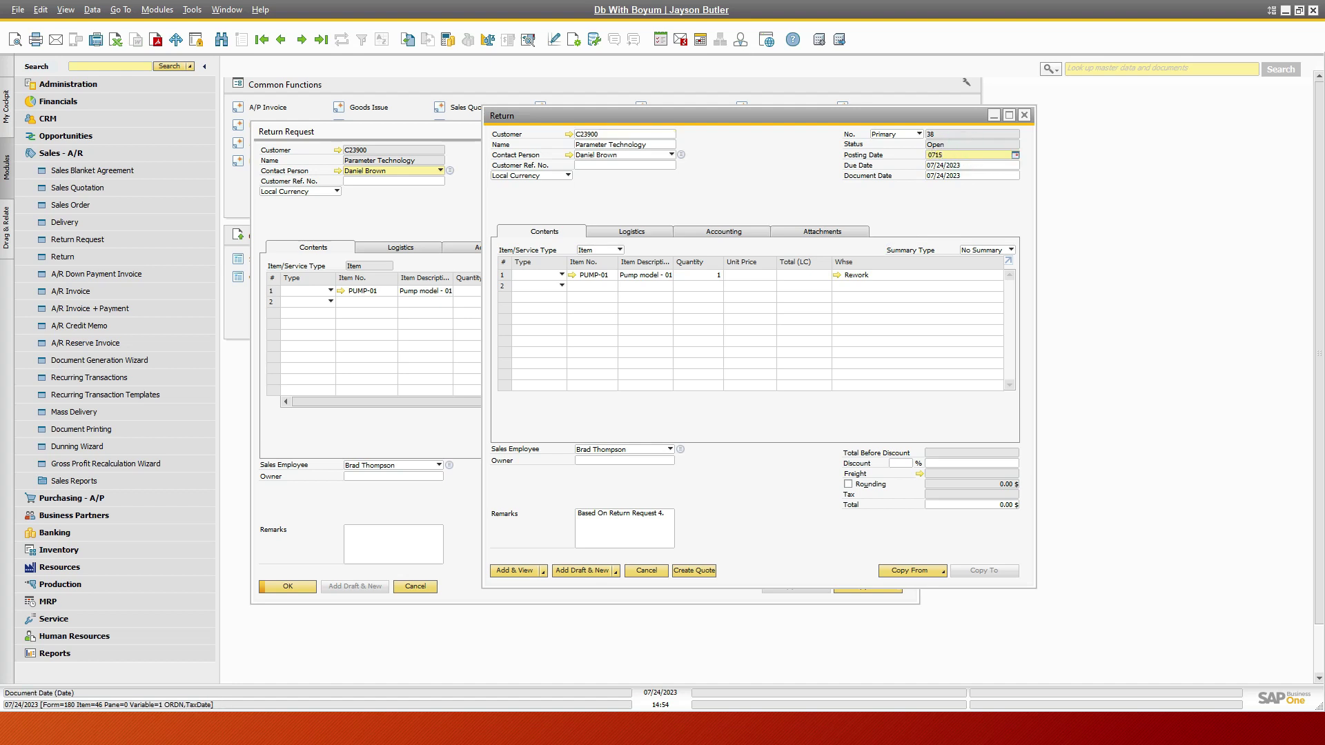
{"action": "key", "text": "Tab"}
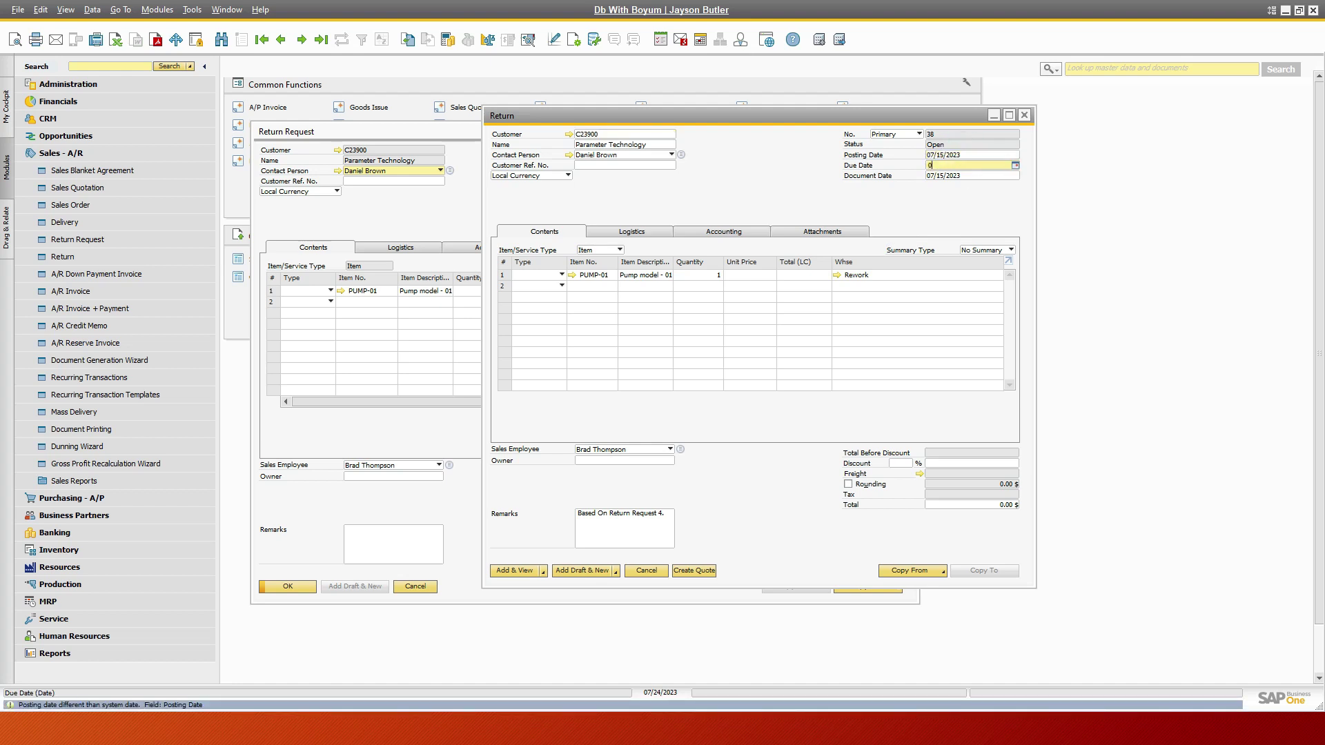
{"action": "left_click", "coordinate": [969, 176]}
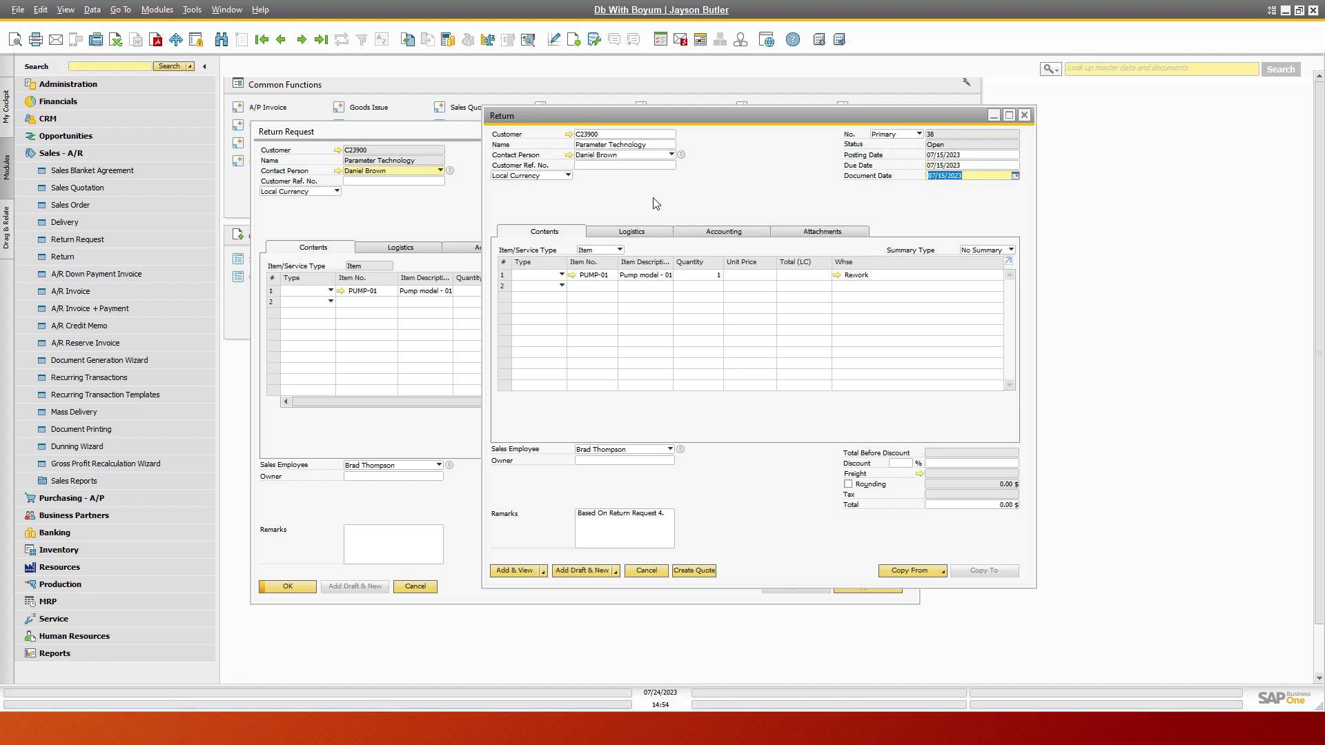
- Examine PUMP-01's bill of materials and its stock per warehouse, including Rework, in the item master data, and close both windows
{"action": "left_click", "coordinate": [573, 276]}
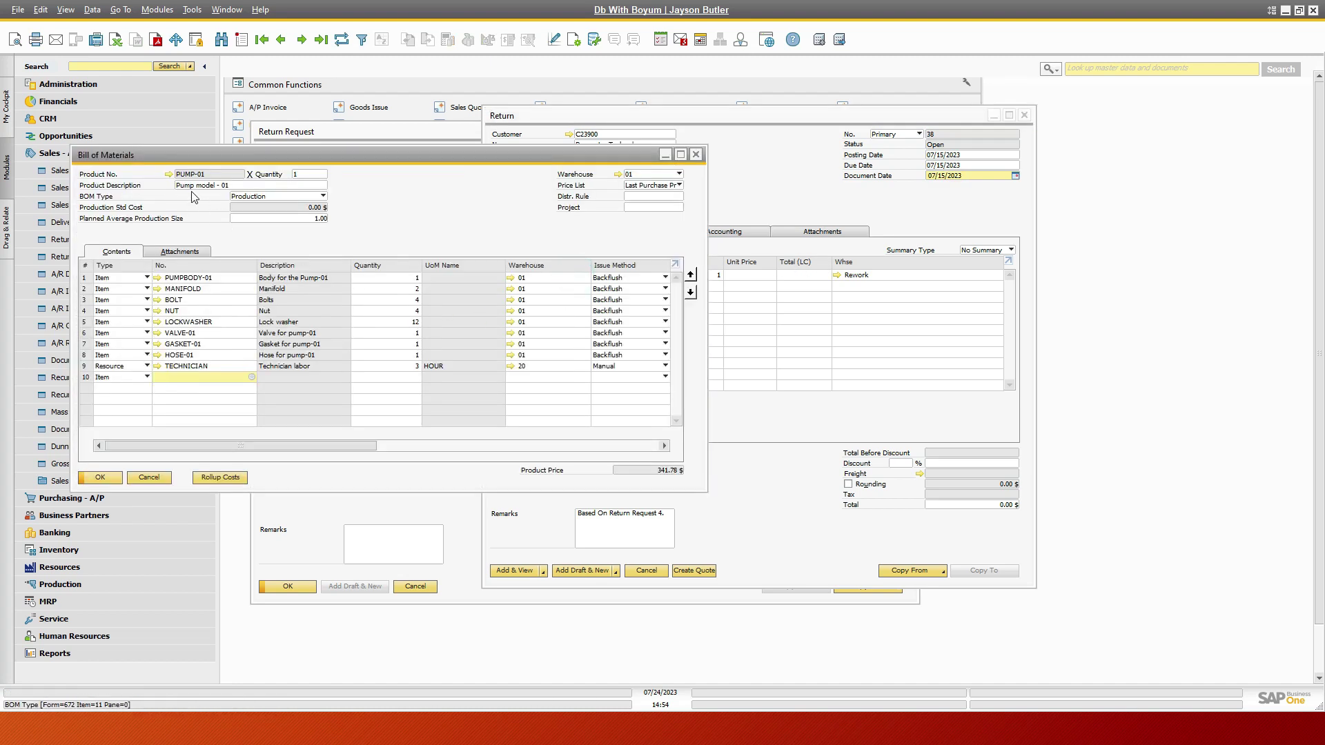
{"action": "left_click", "coordinate": [168, 174]}
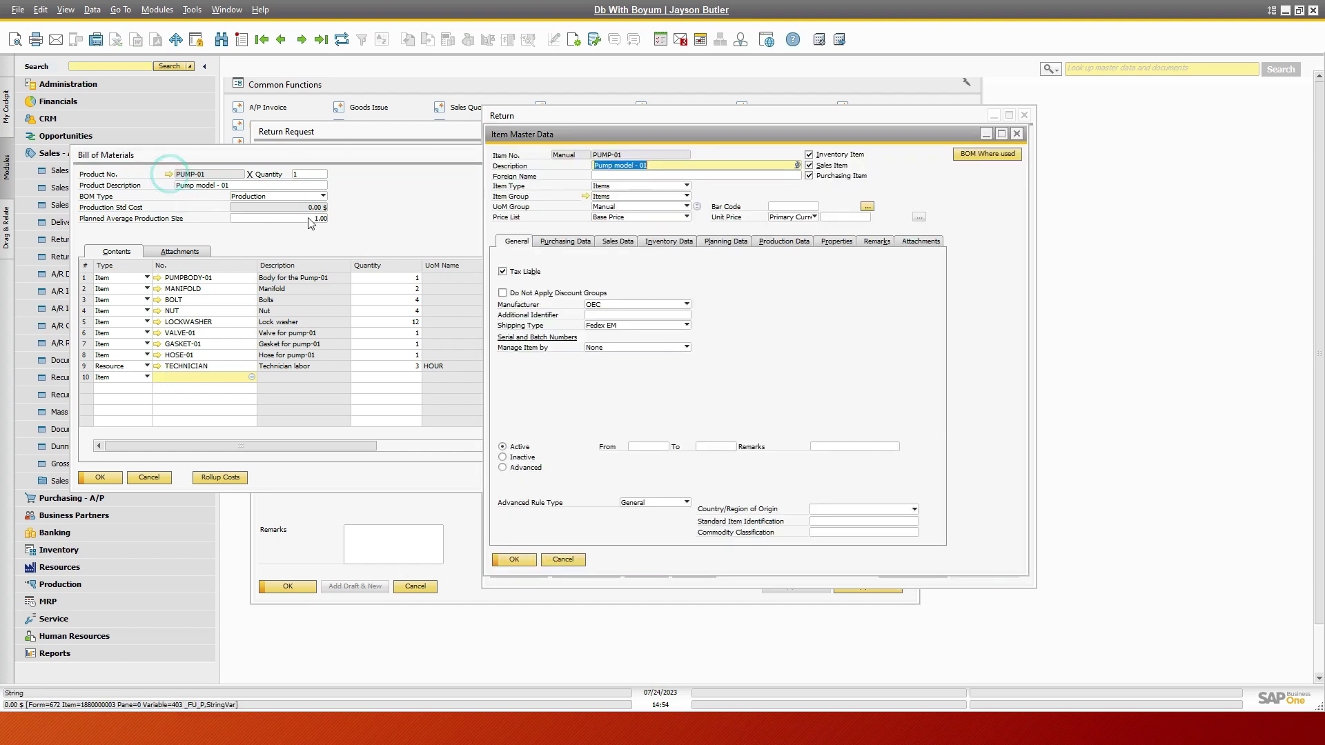
{"action": "left_click", "coordinate": [687, 242]}
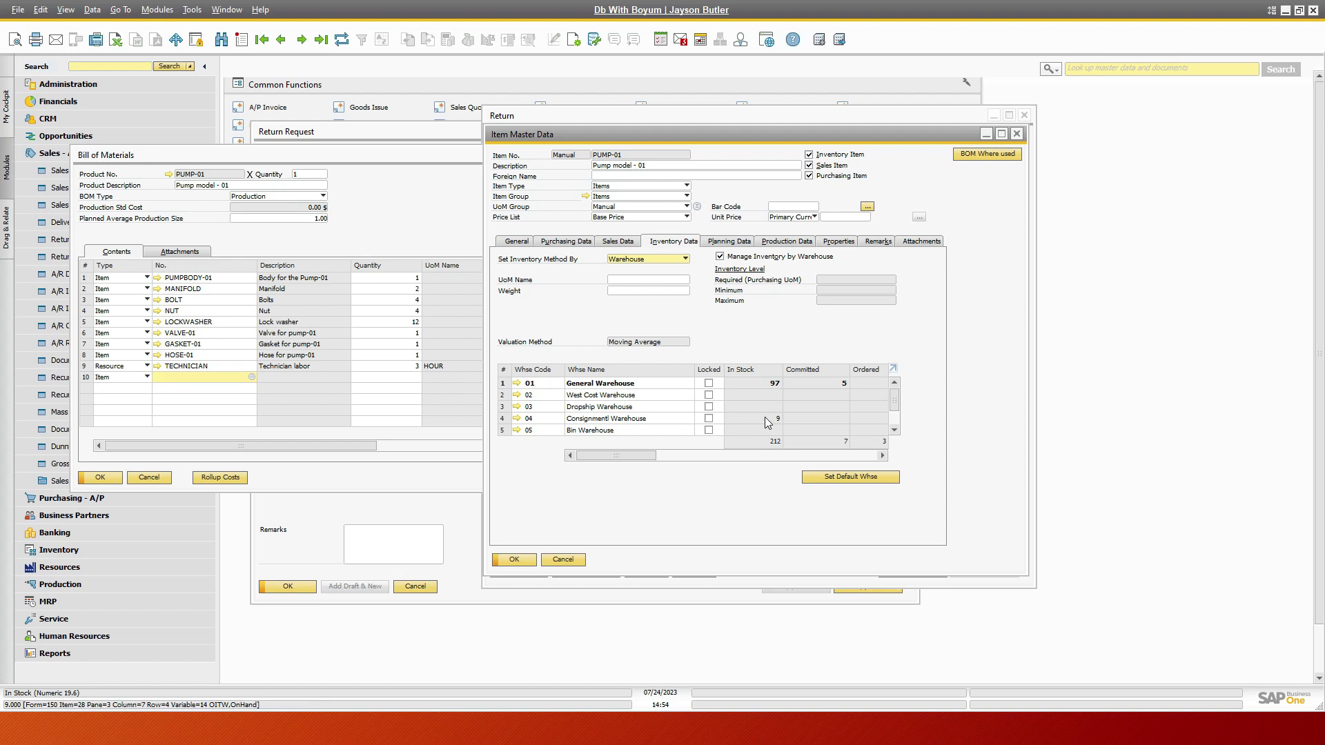
{"action": "left_click_drag", "start_coordinate": [896, 403], "coordinate": [901, 422]}
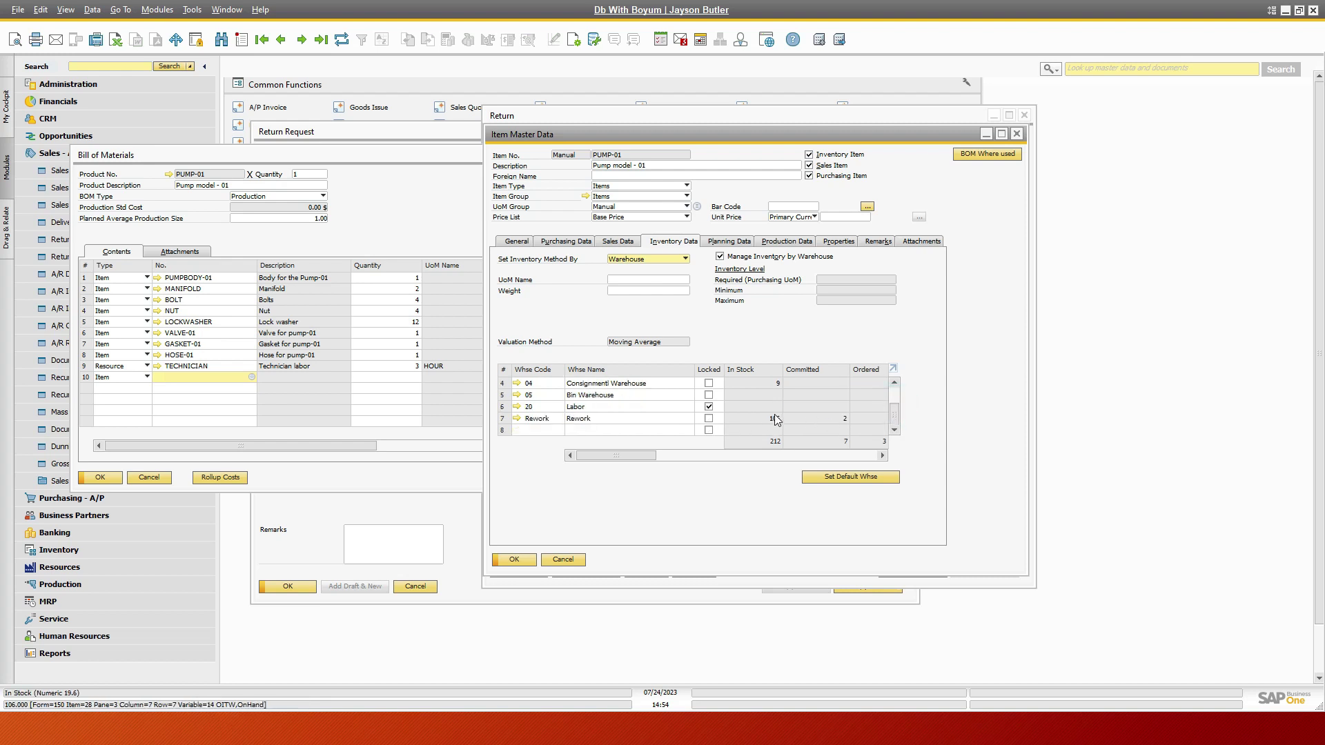
{"action": "left_click", "coordinate": [522, 560]}
{"action": "left_click", "coordinate": [150, 476]}
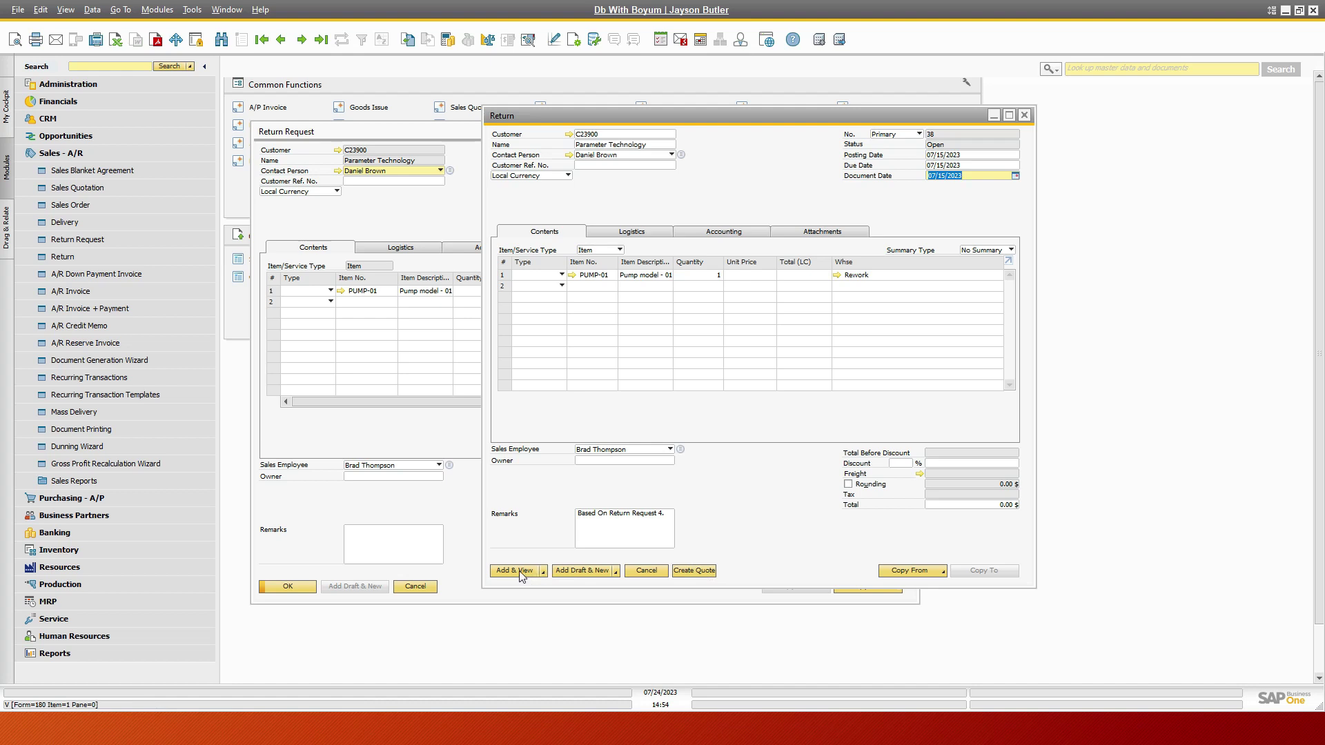
- Add the return document with Add & View, accepting the posting-date and zero-total confirmations
{"action": "left_click", "coordinate": [520, 572]}
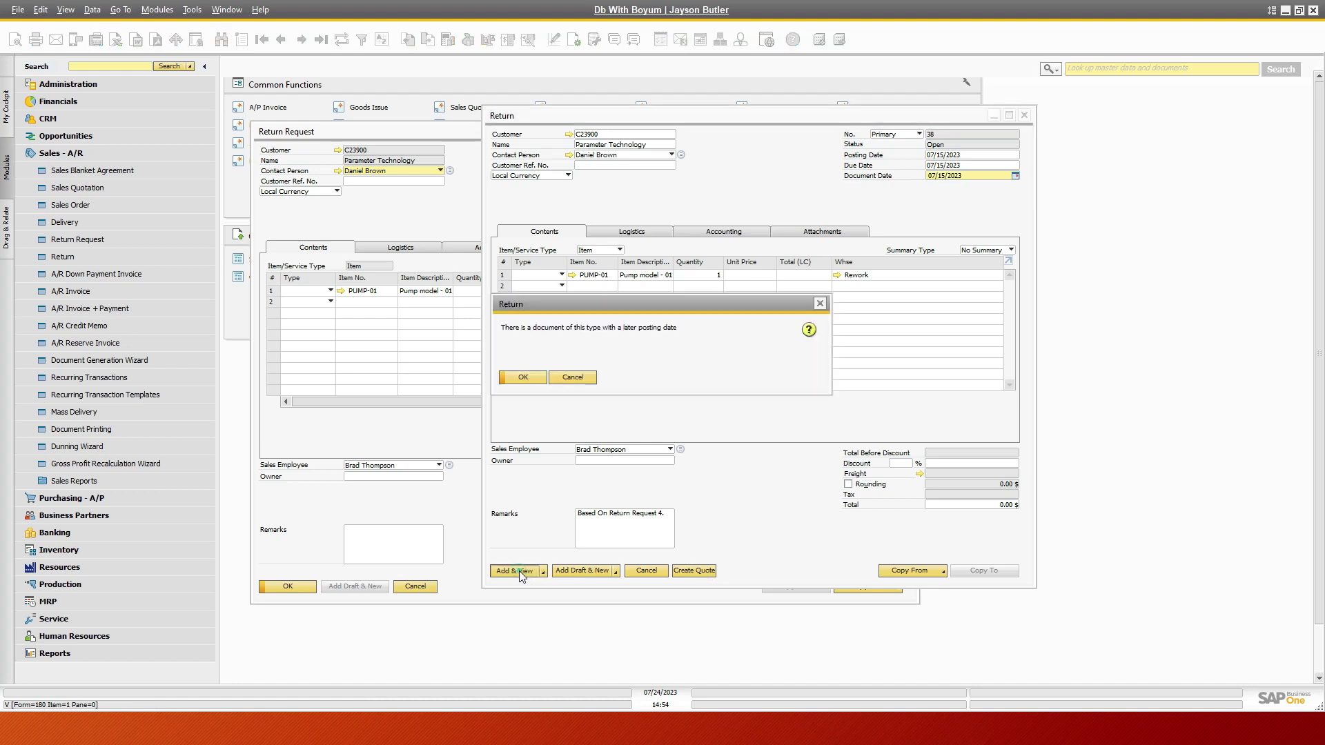
{"action": "left_click", "coordinate": [532, 378]}
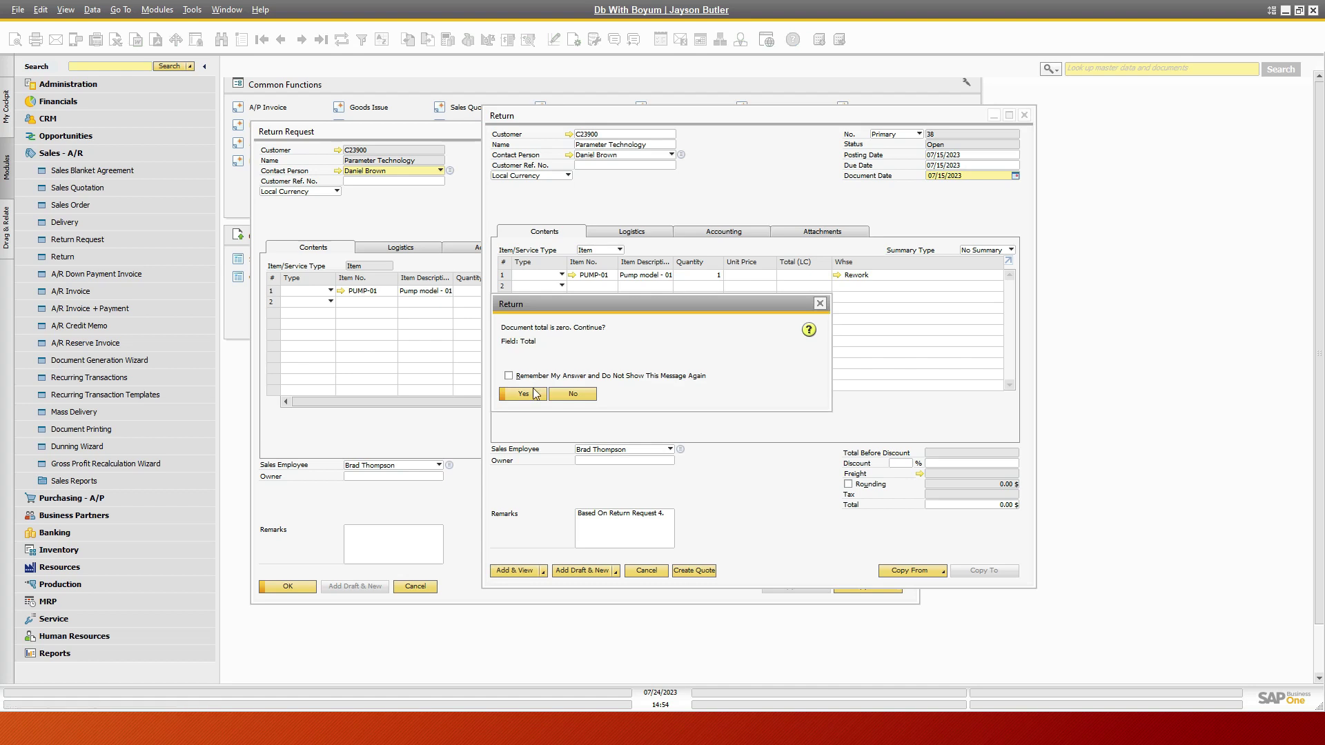
{"action": "left_click", "coordinate": [535, 394]}
{"action": "left_click", "coordinate": [533, 376]}
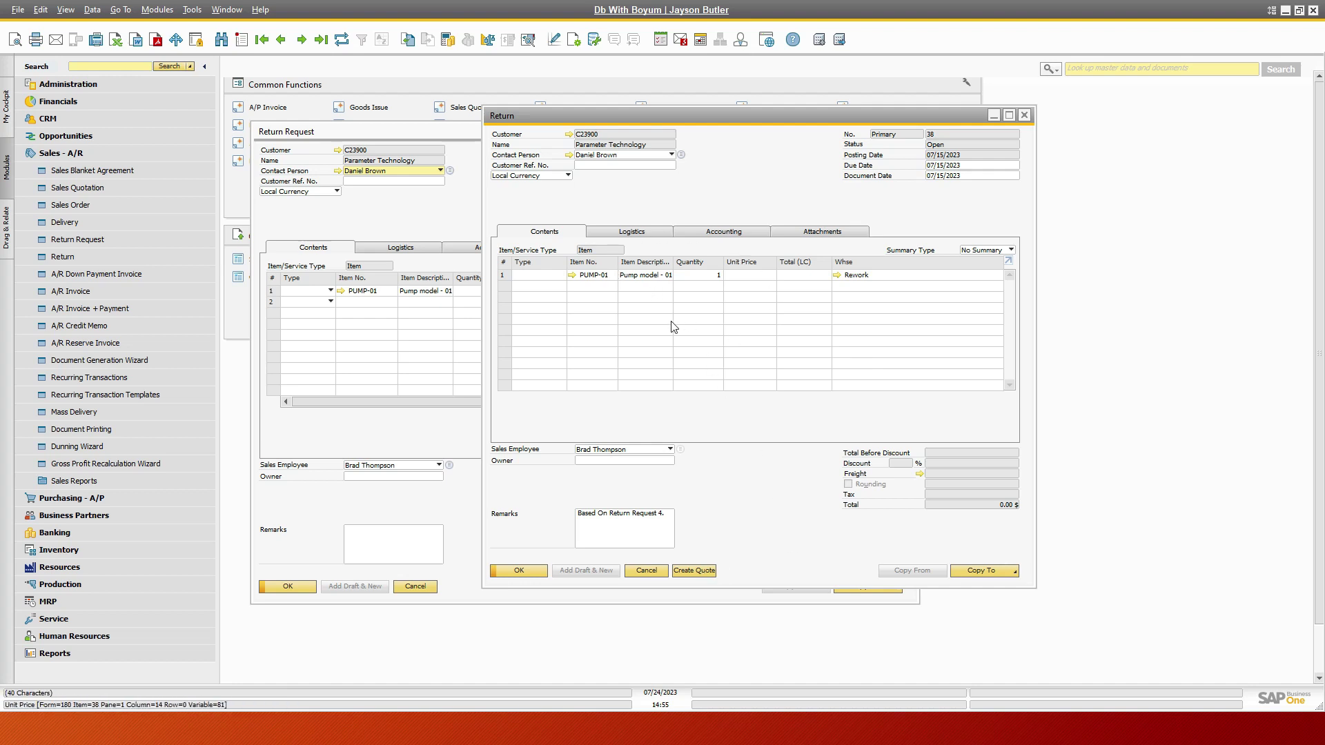
- Create a sales quotation from the return, check its item line, and generate a repair production order from the quotation
{"action": "left_click", "coordinate": [693, 571]}
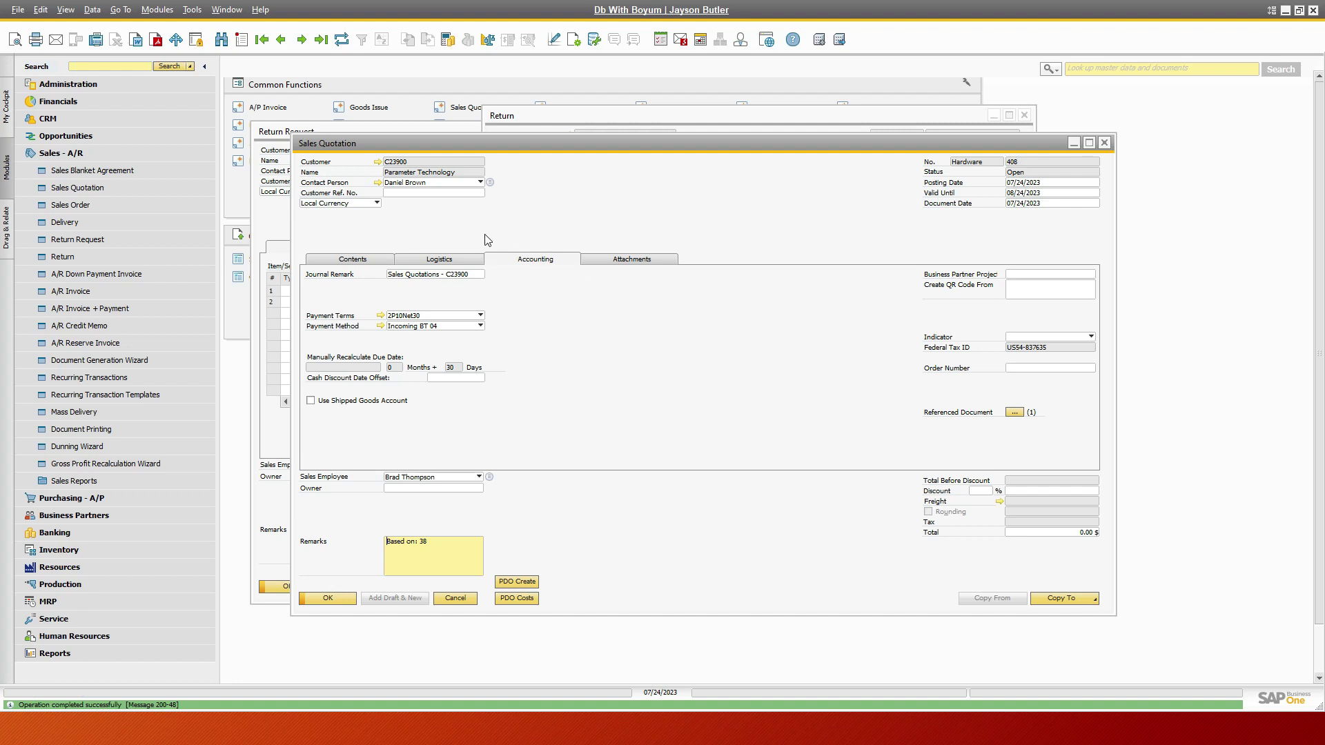
{"action": "left_click", "coordinate": [359, 260]}
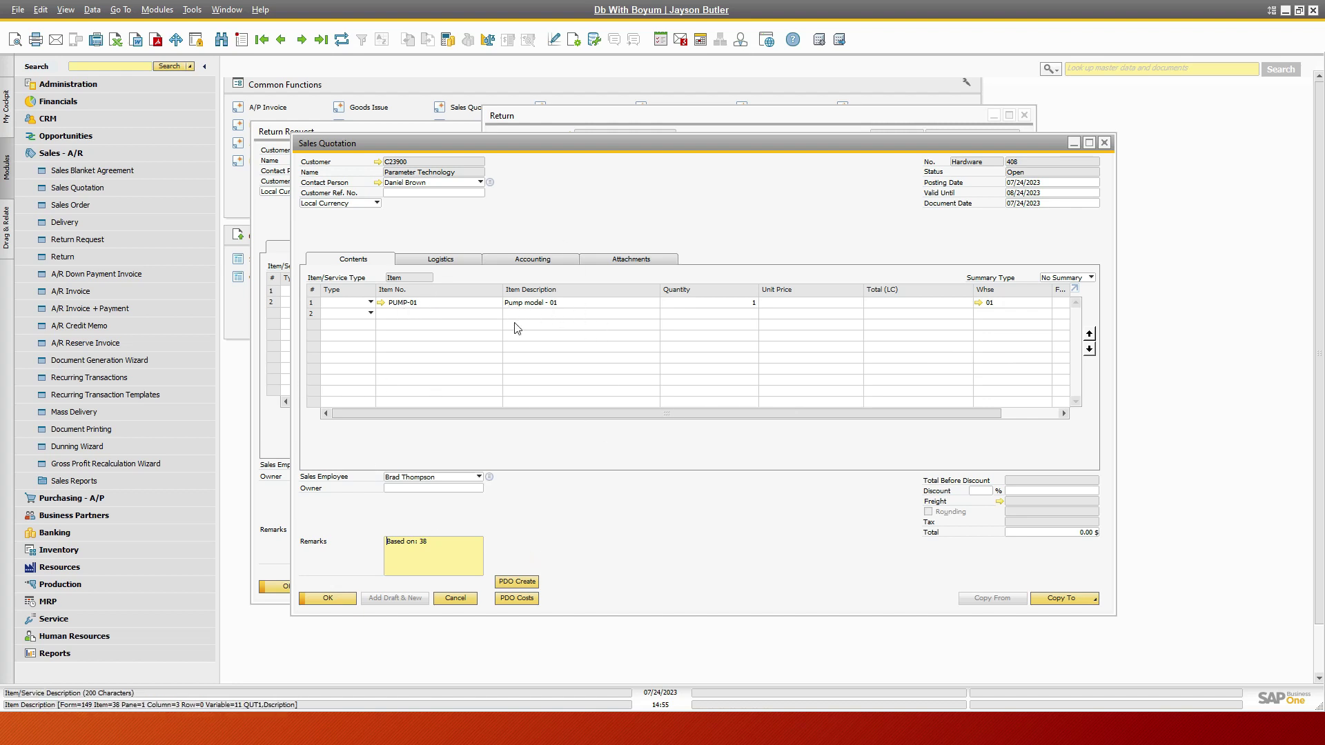
{"action": "left_click", "coordinate": [519, 582]}
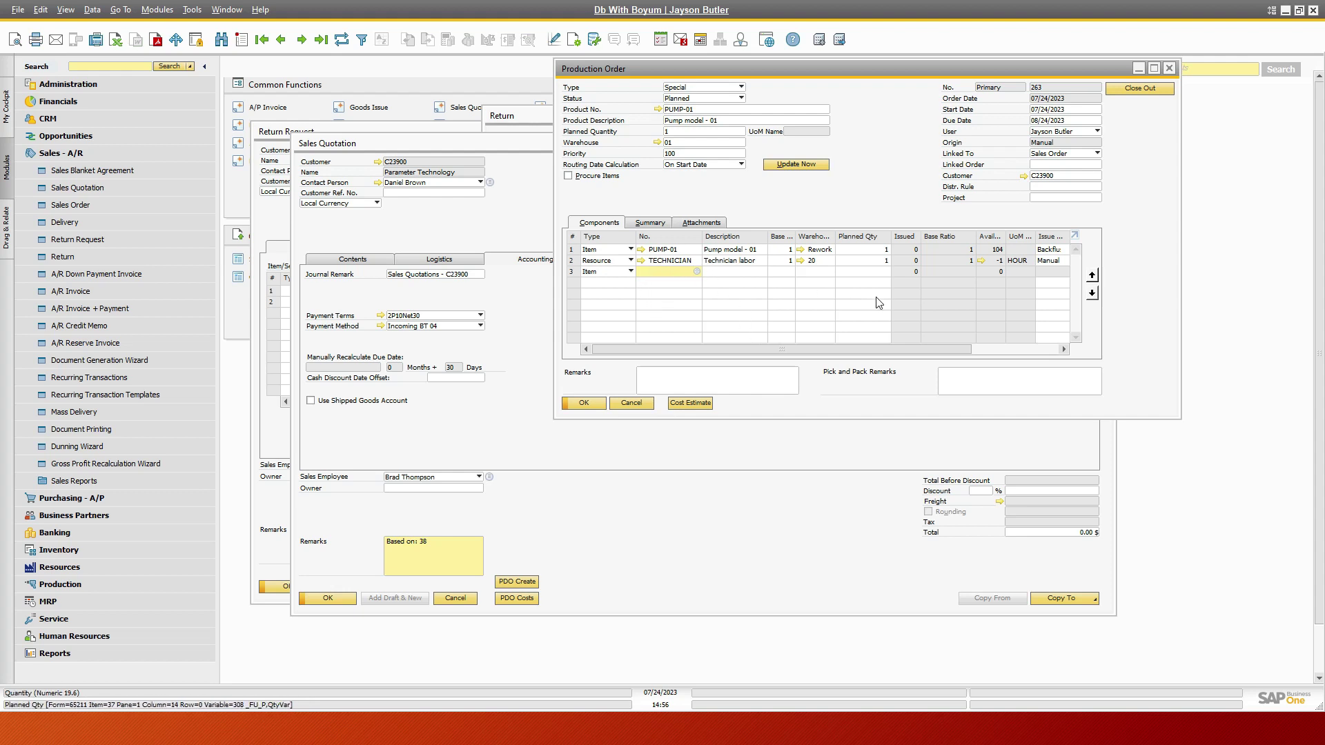
- Add BOLT, NUT, LOCKWASHER, GASKET-01 and HOSE-01 to the production order's components from the bill of materials lookup for PUMP-01
{"action": "left_click", "coordinate": [661, 251]}
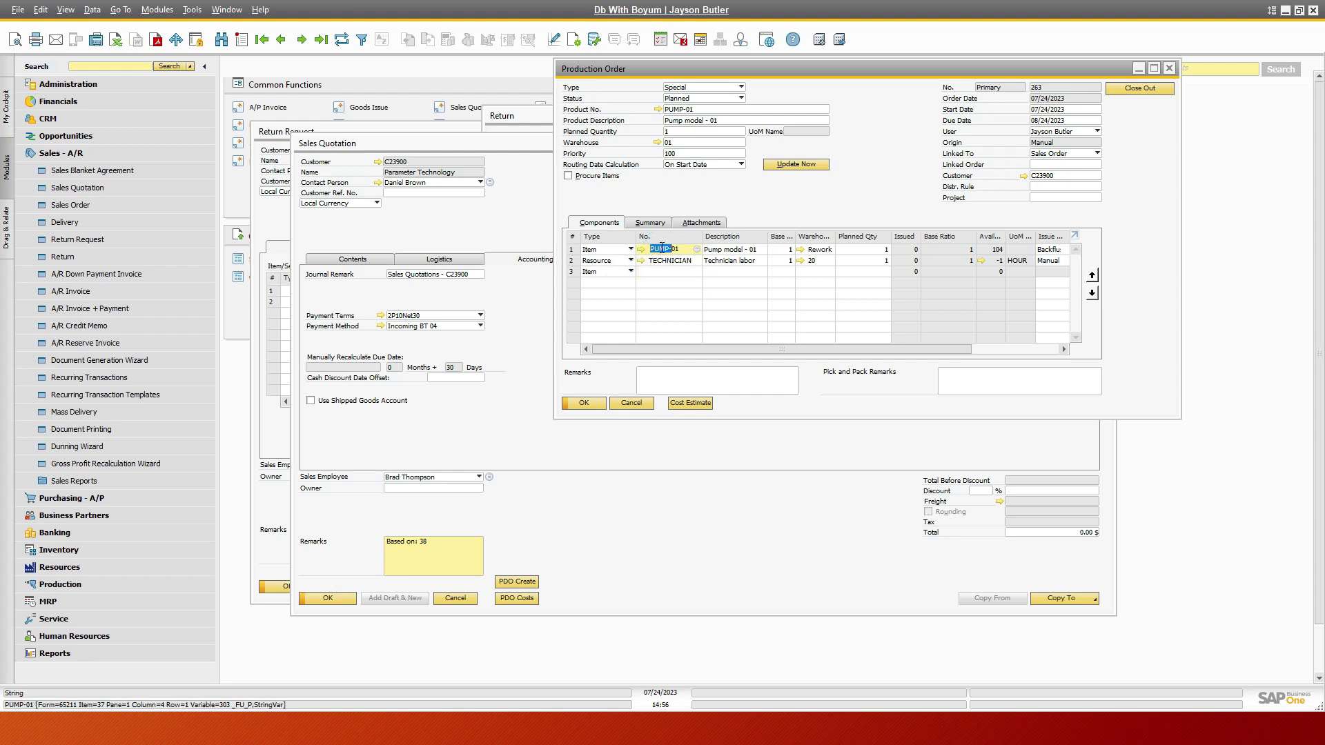
{"action": "double_click", "coordinate": [661, 248]}
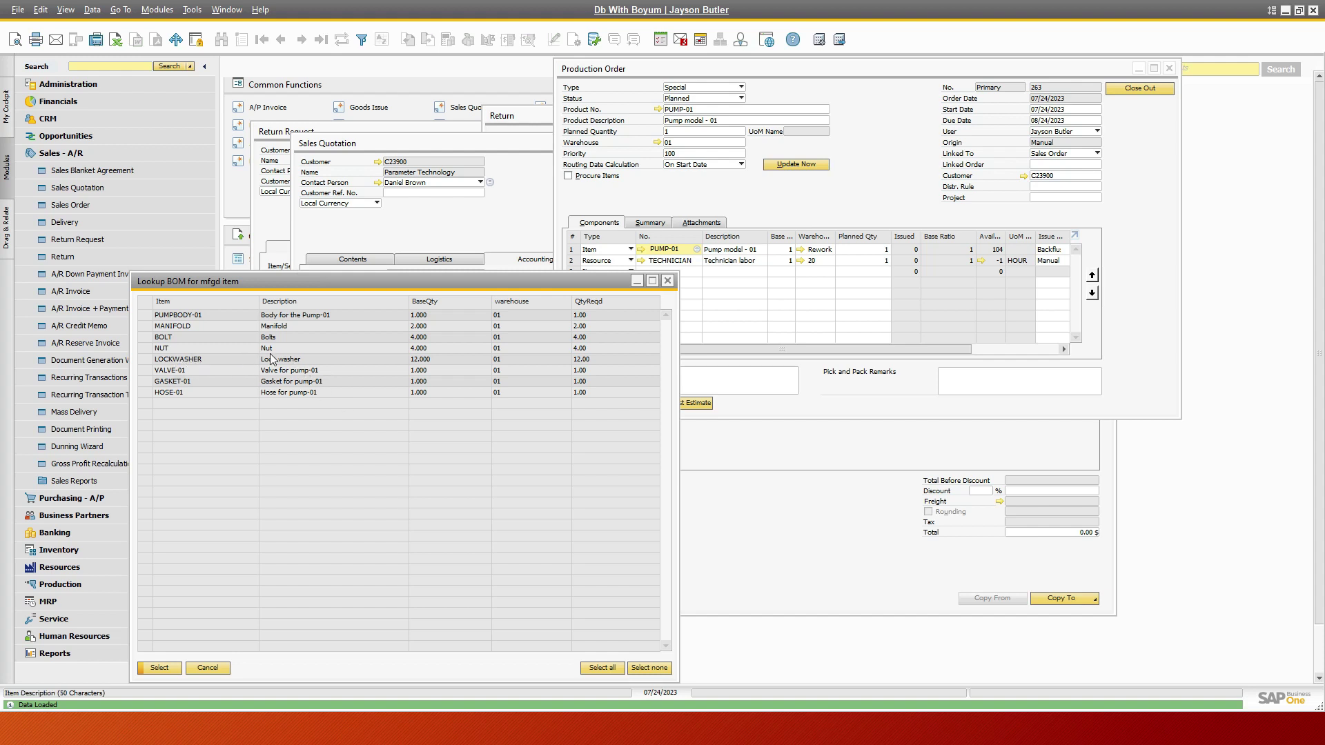
{"action": "left_click", "coordinate": [146, 338]}
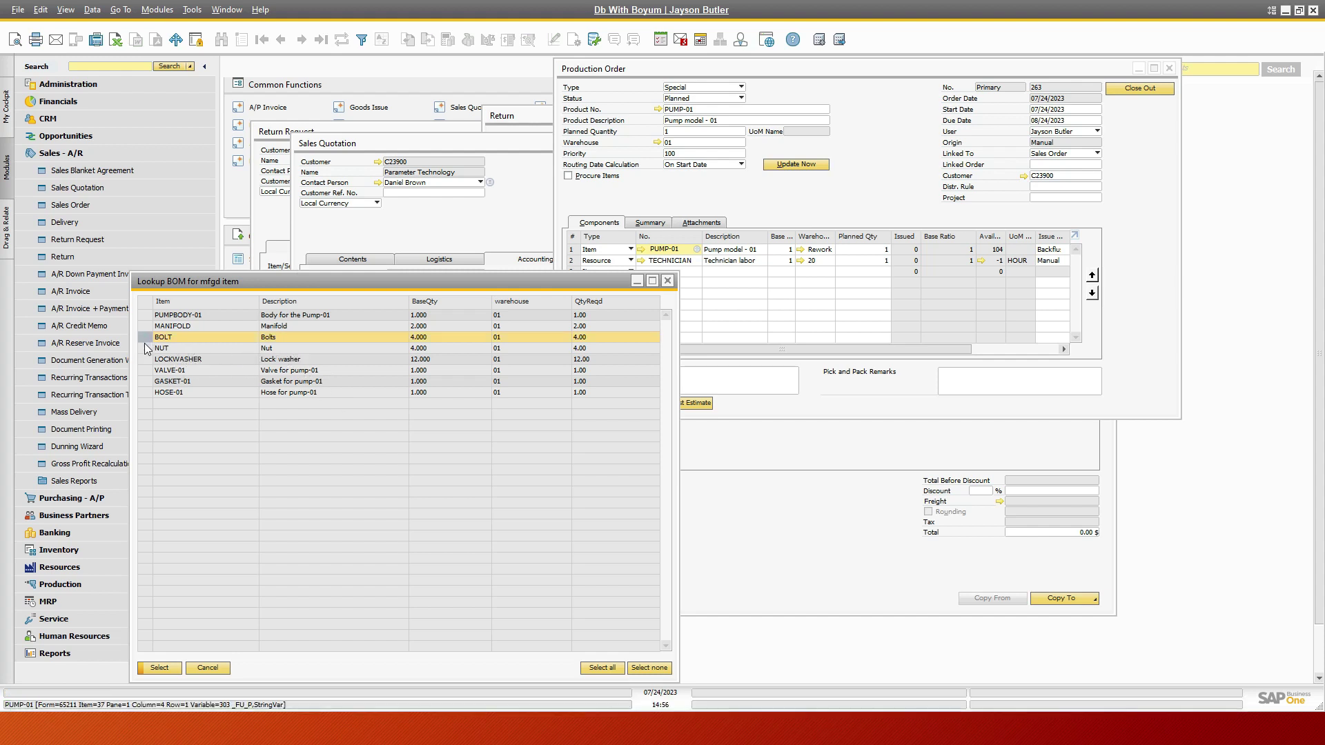
{"action": "left_click", "coordinate": [143, 347], "text": "ctrl"}
{"action": "left_click", "coordinate": [142, 357], "text": "ctrl"}
{"action": "left_click", "coordinate": [145, 381], "text": "ctrl"}
{"action": "left_click", "coordinate": [145, 392], "text": "ctrl"}
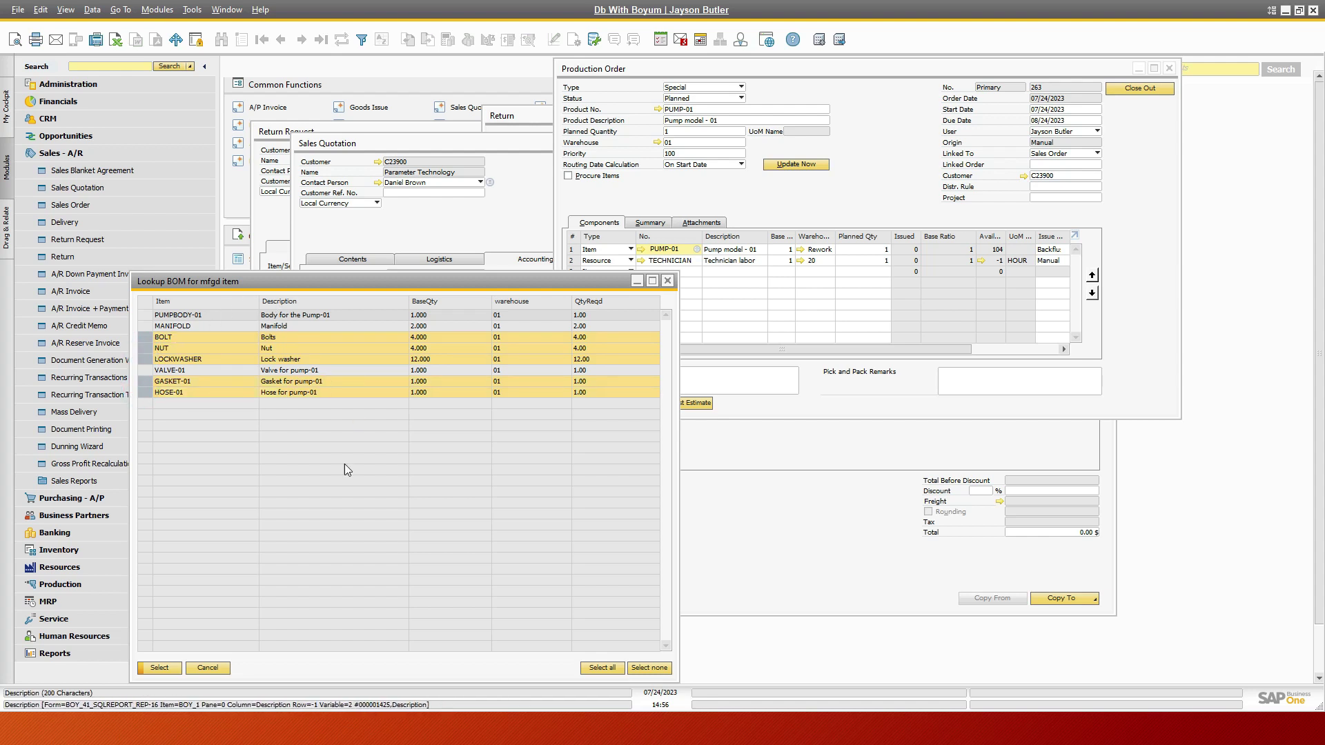
{"action": "left_click", "coordinate": [172, 669]}
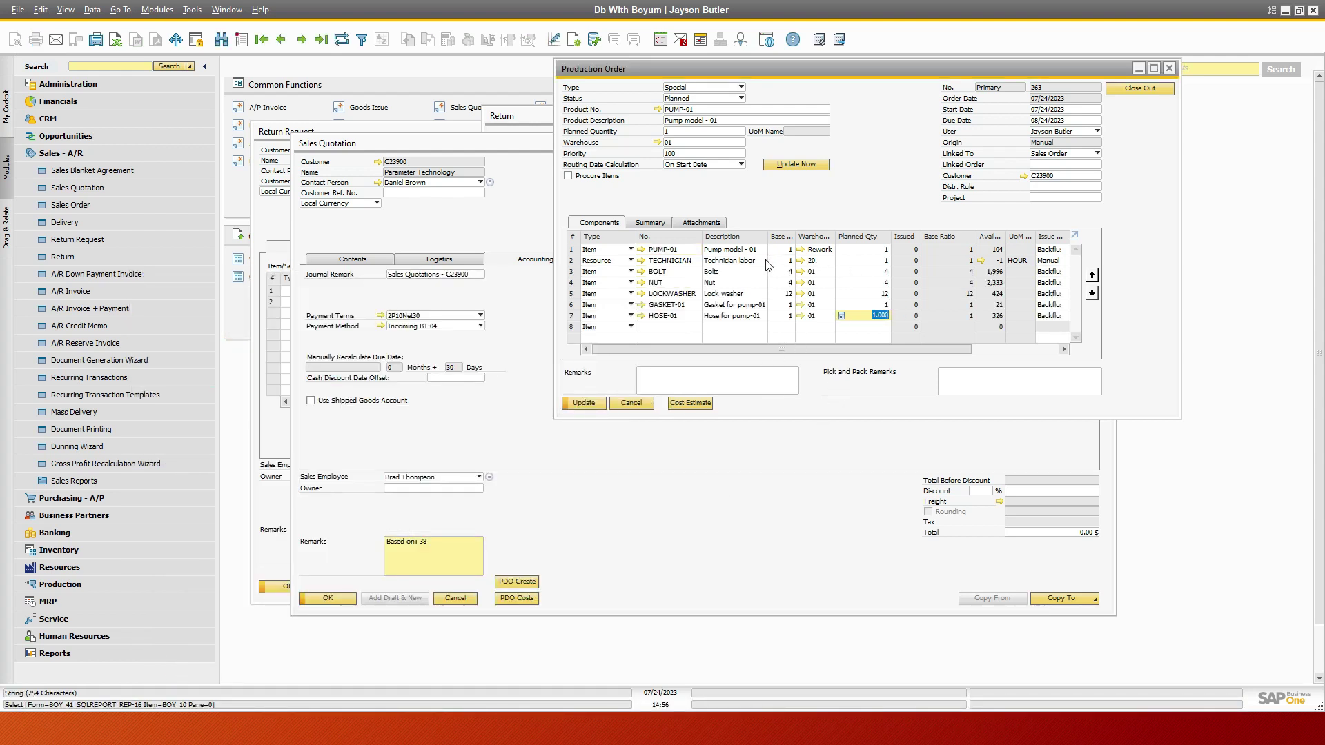
- Set the planned quantity of the TECHNICIAN resource to 11 and update the production order
{"action": "left_click", "coordinate": [866, 260]}
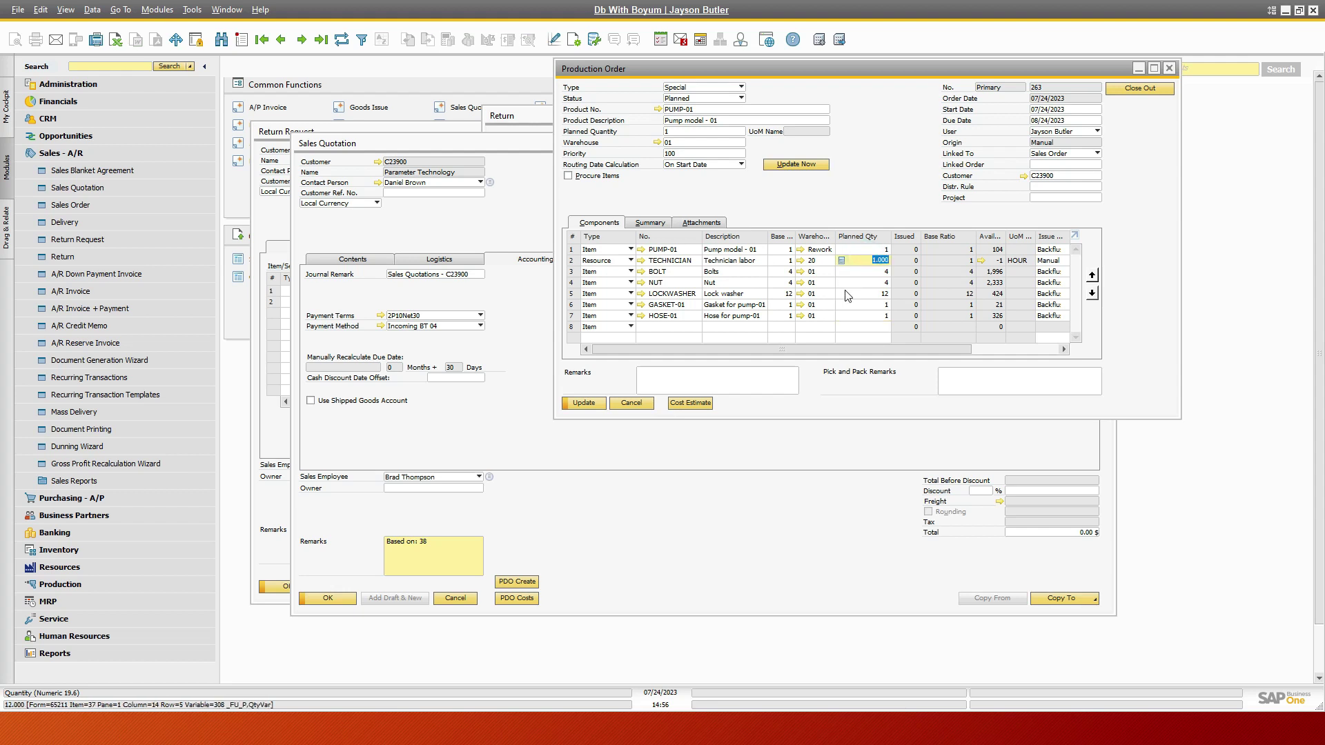
{"action": "type", "text": "11"}
{"action": "key", "text": "Tab"}
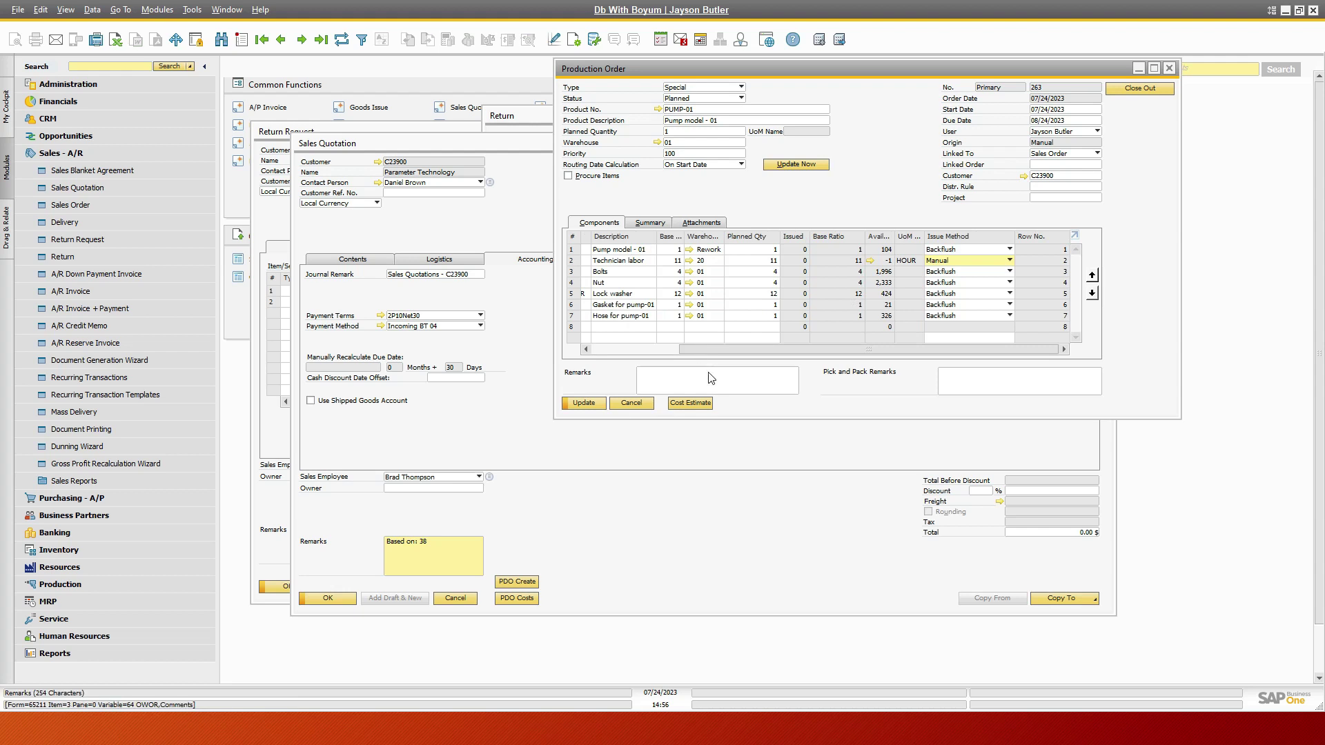
{"action": "left_click", "coordinate": [580, 404]}
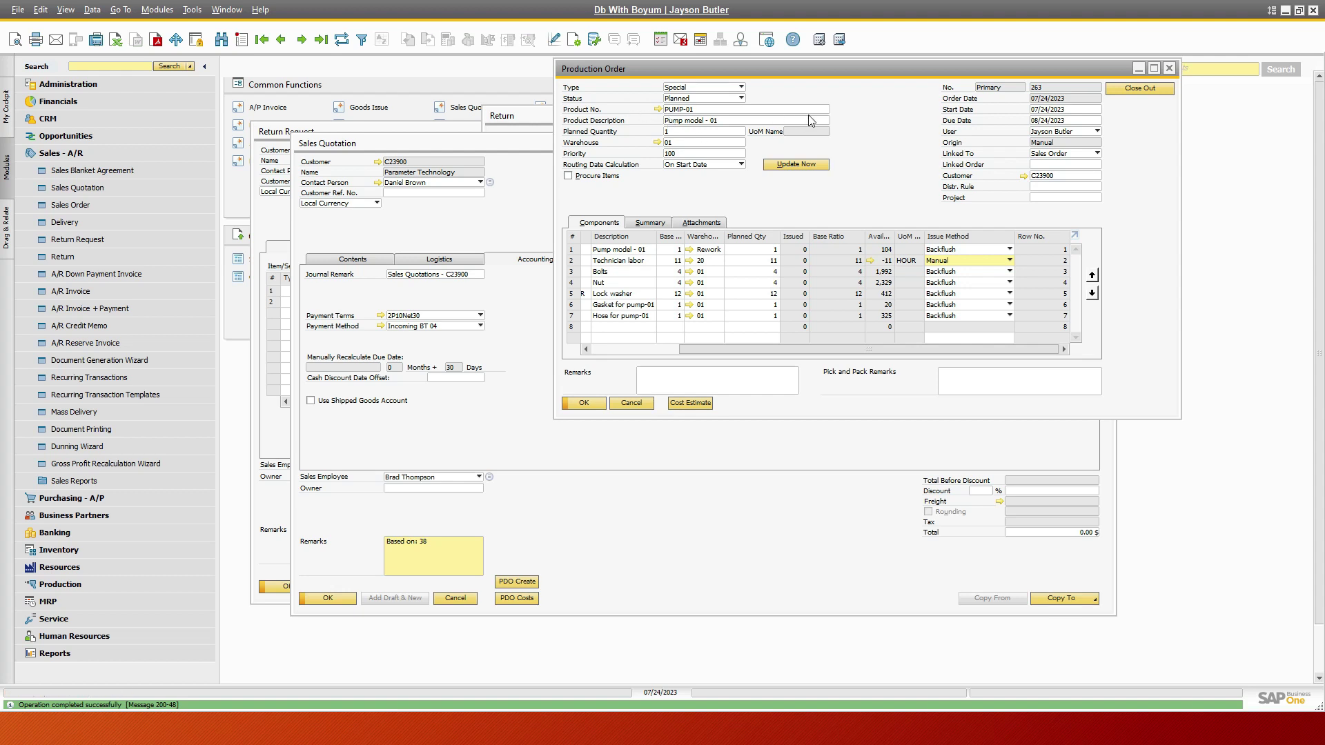
- Open the production order's cost estimate to review component costs and extended amounts
{"action": "left_click", "coordinate": [690, 403]}
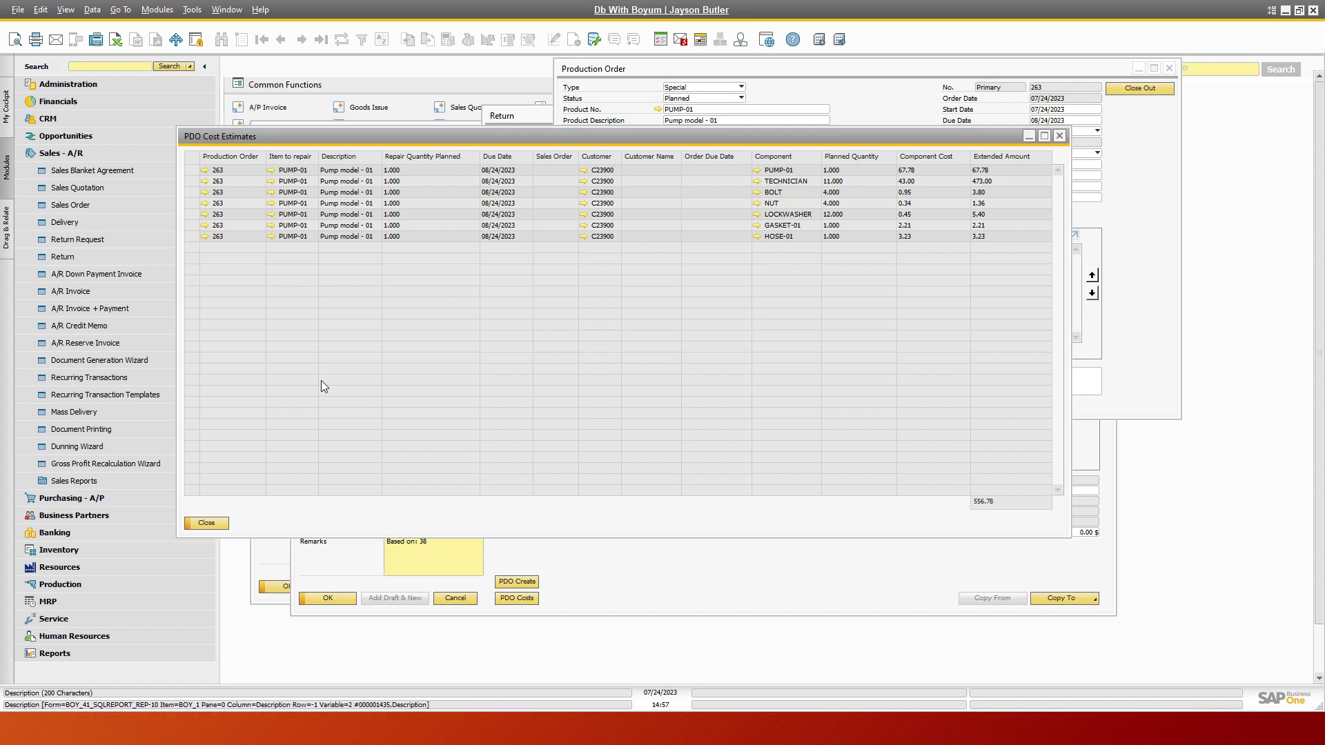
- Close the cost estimate and check the repair production order's planned costs from the sales quotation, keeping its item line in view
{"action": "left_click", "coordinate": [206, 523]}
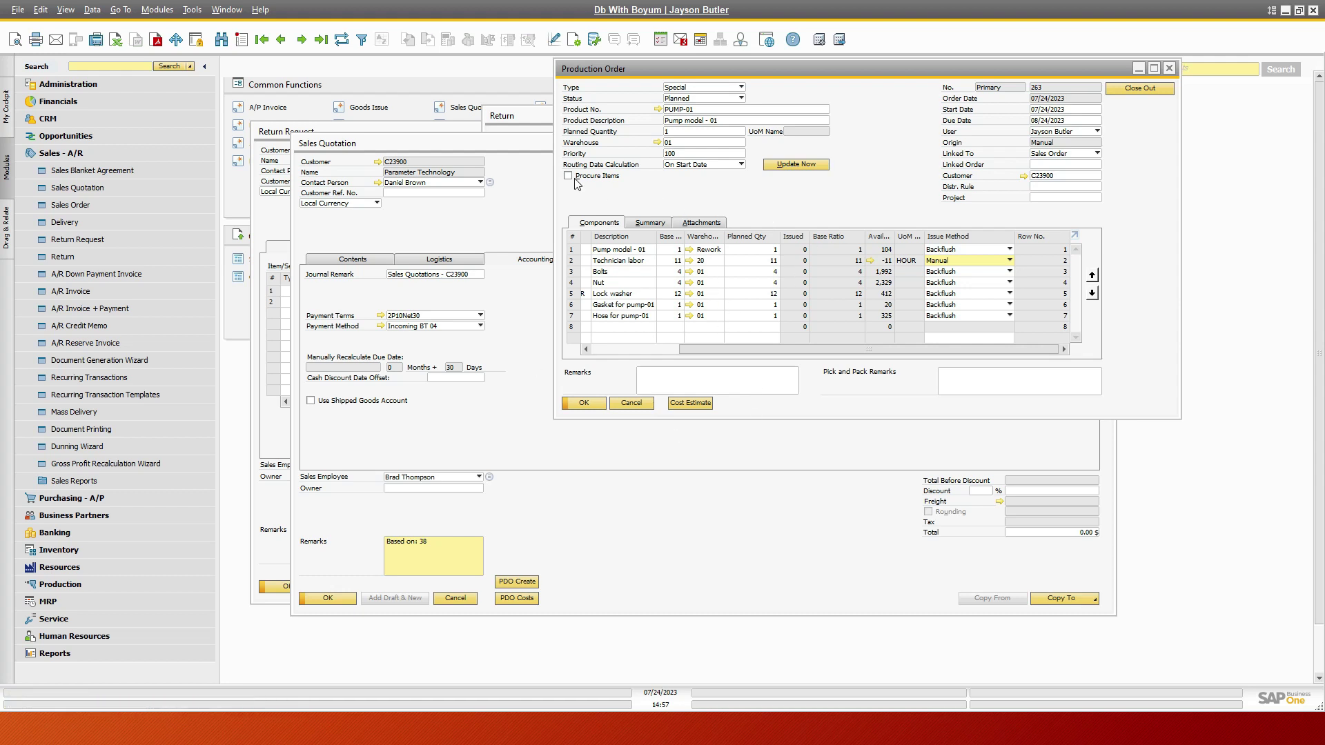
{"action": "left_click", "coordinate": [457, 144]}
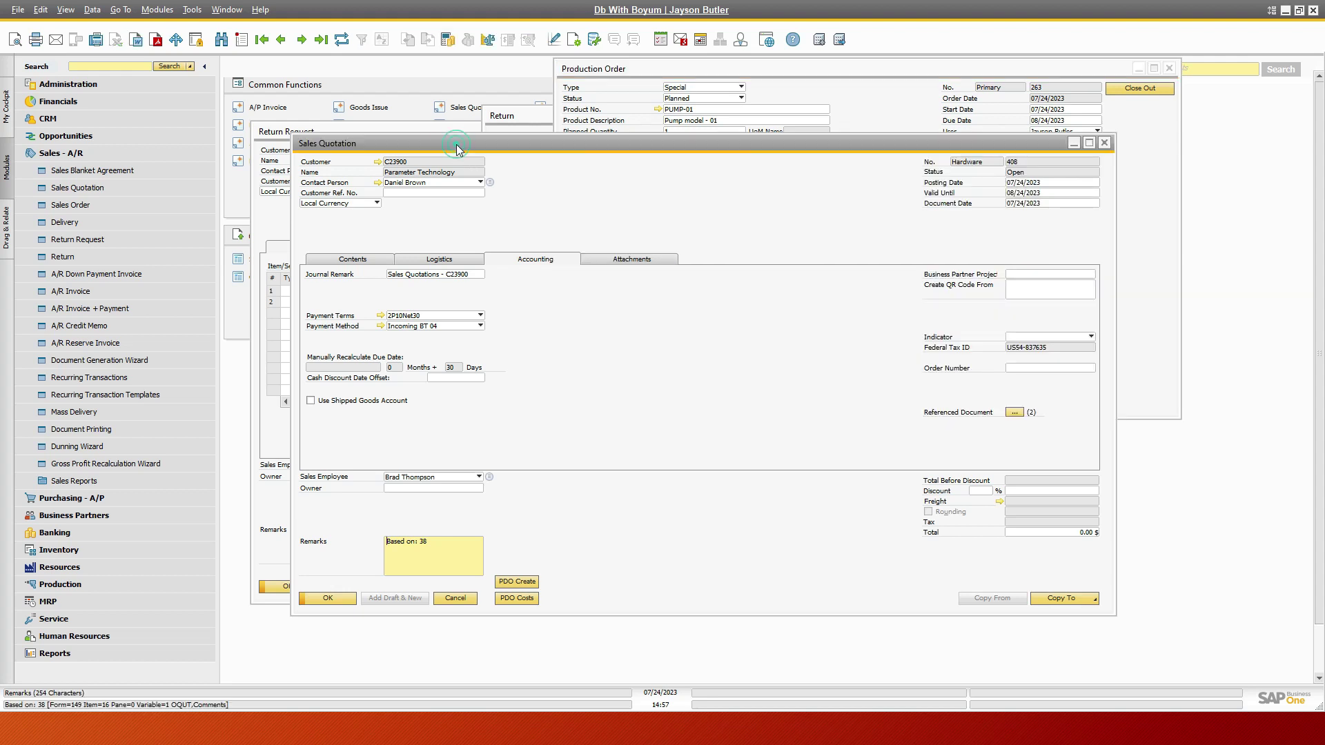
{"action": "left_click", "coordinate": [371, 261]}
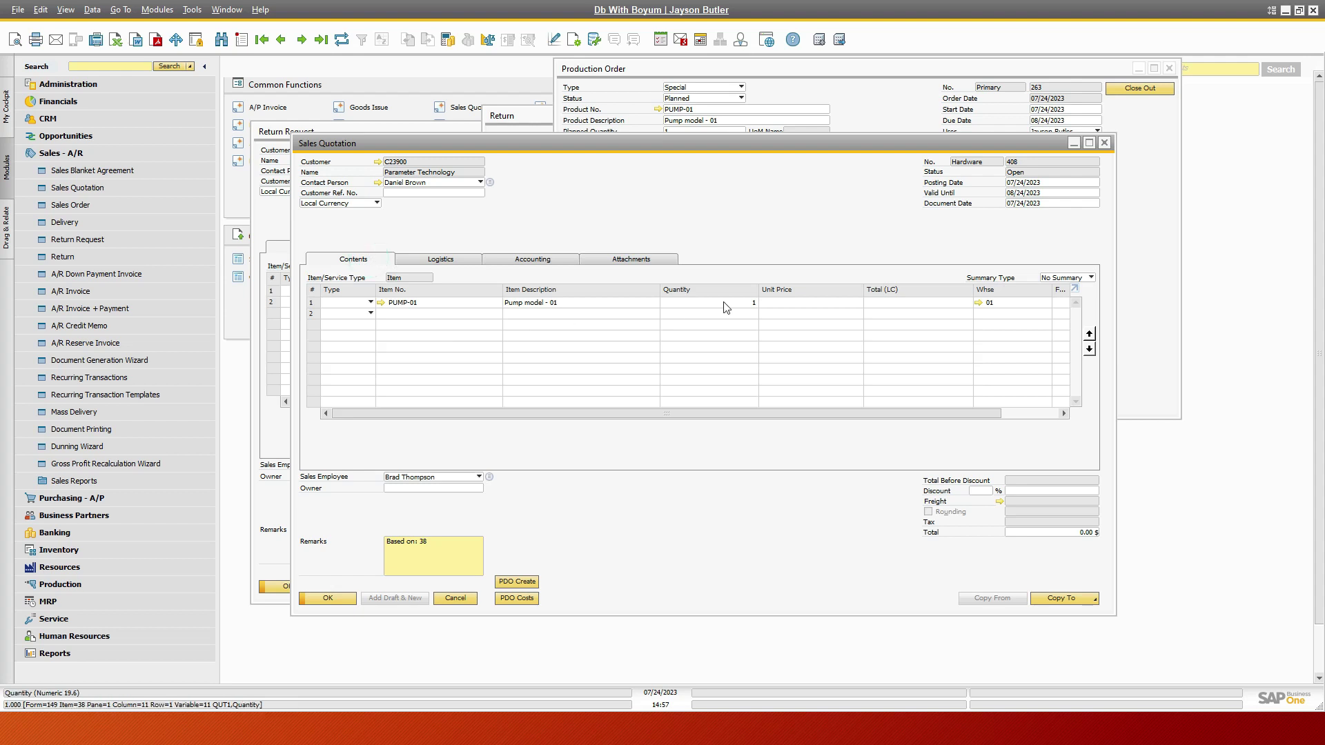
{"action": "left_click", "coordinate": [515, 598]}
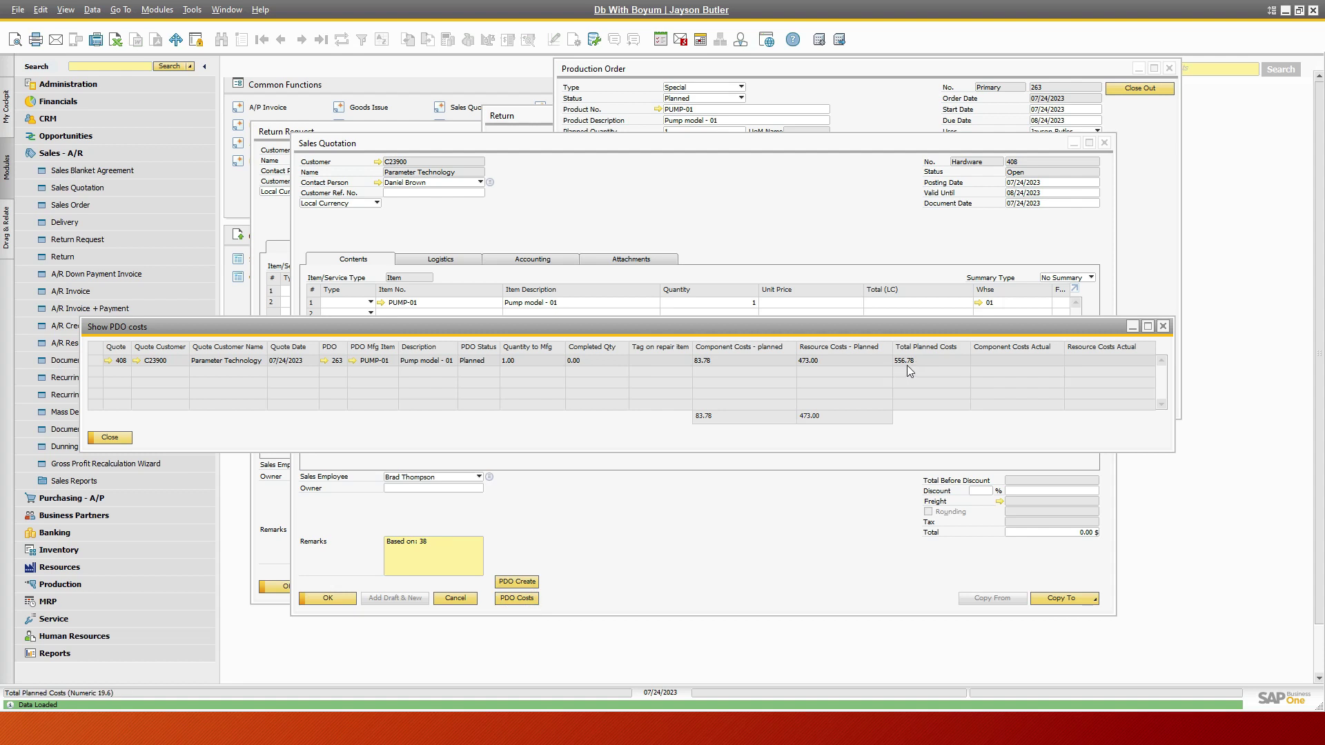
{"action": "left_click_drag", "start_coordinate": [784, 326], "coordinate": [787, 389]}
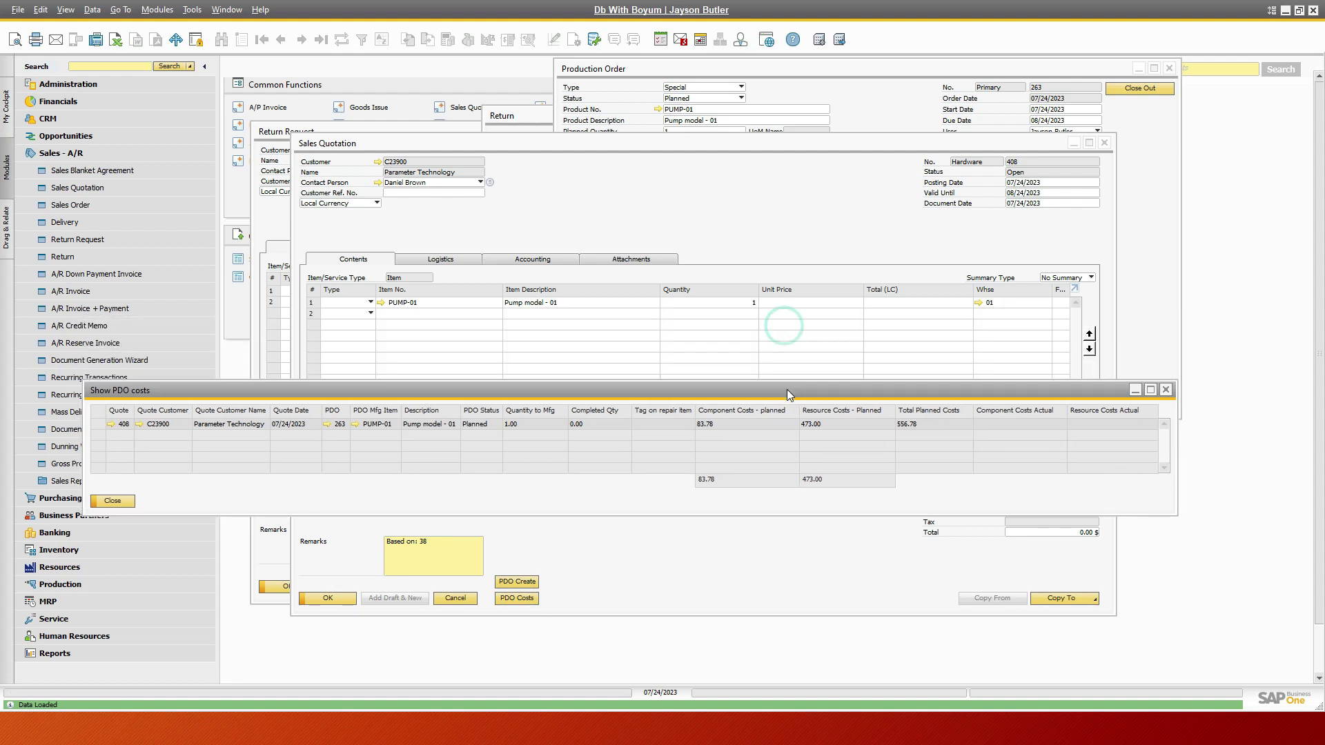
- Set the unit price of PUMP-01 to 1,100.00 $ in the sales quotation, close the production order costs and update the quotation
{"action": "left_click", "coordinate": [793, 310]}
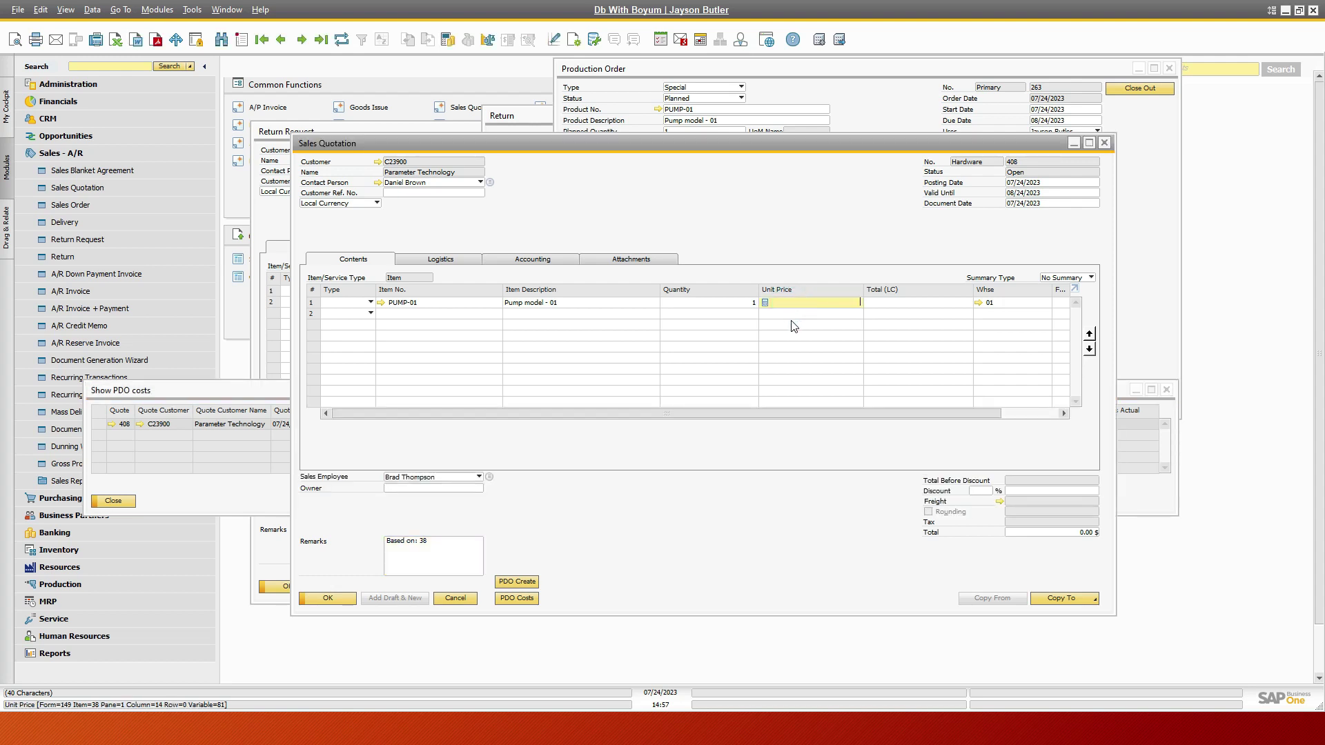
{"action": "type", "text": "1"}
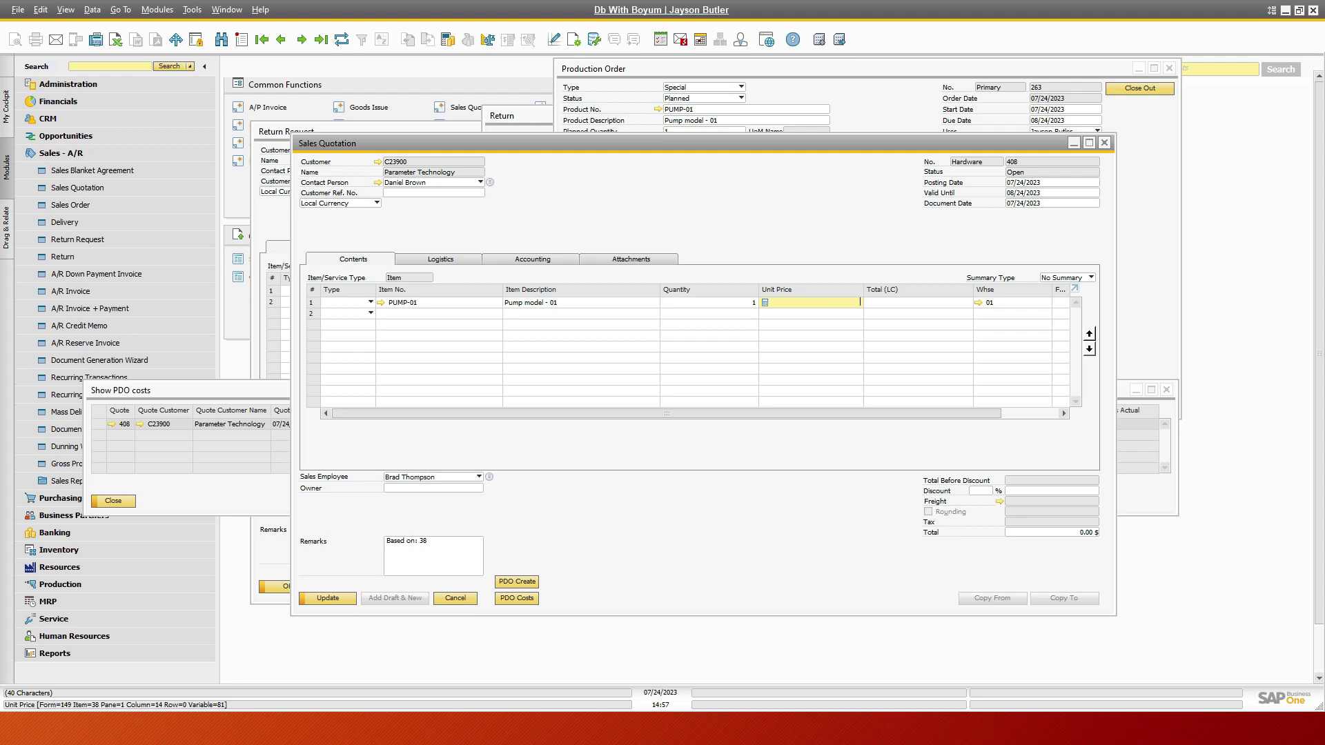
{"action": "key", "text": "Tab"}
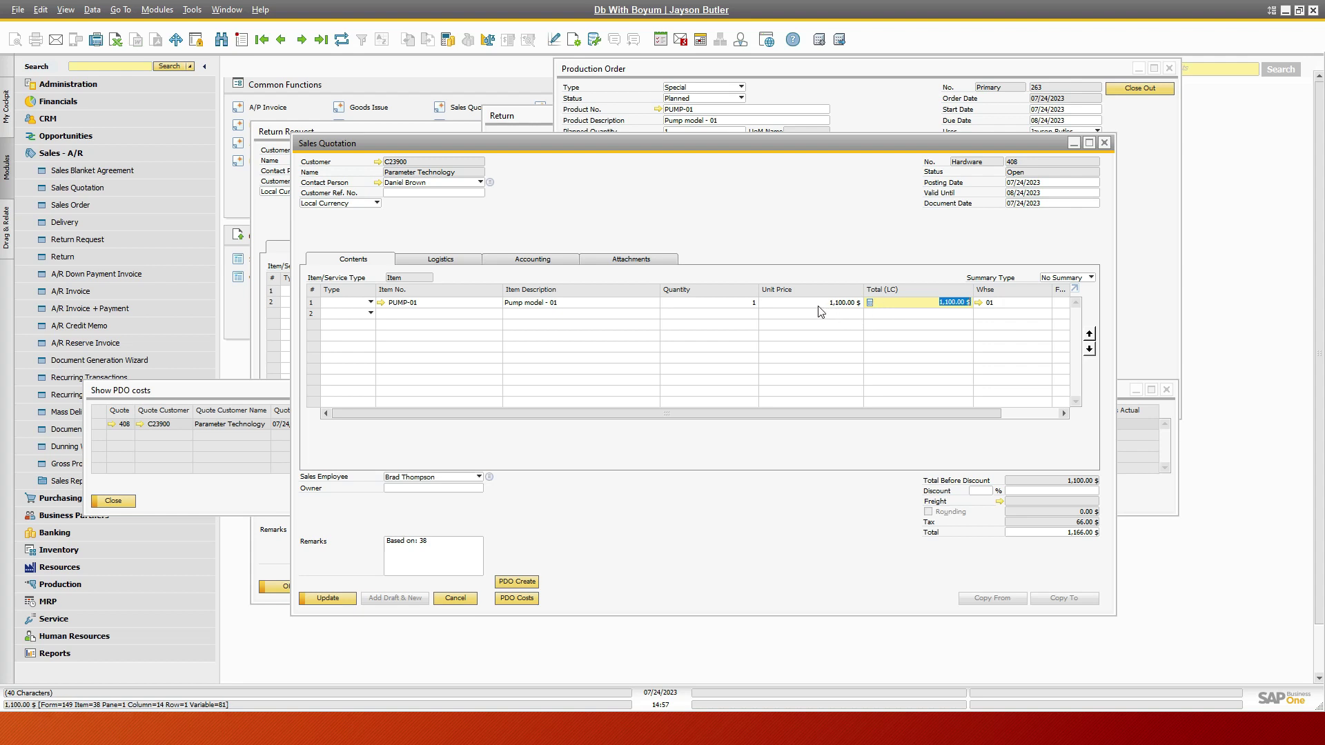
{"action": "left_click", "coordinate": [269, 391]}
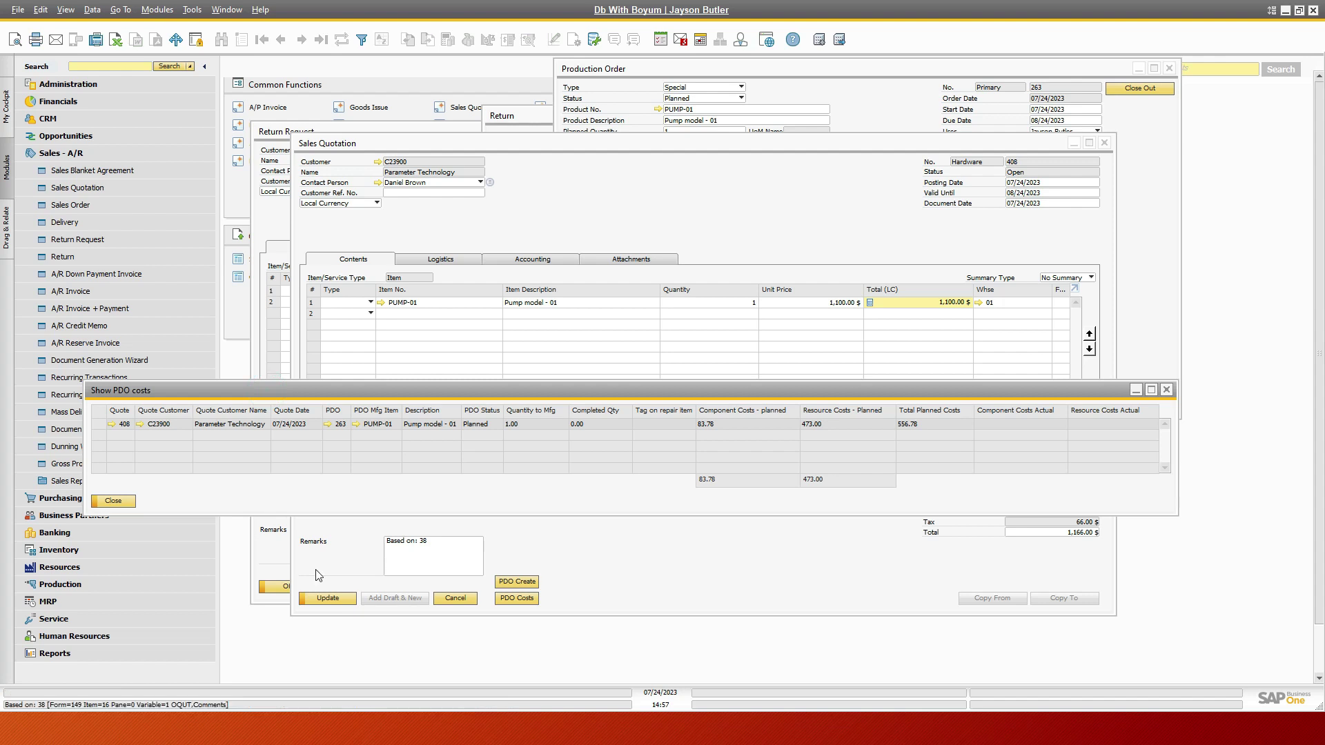
{"action": "left_click", "coordinate": [115, 502]}
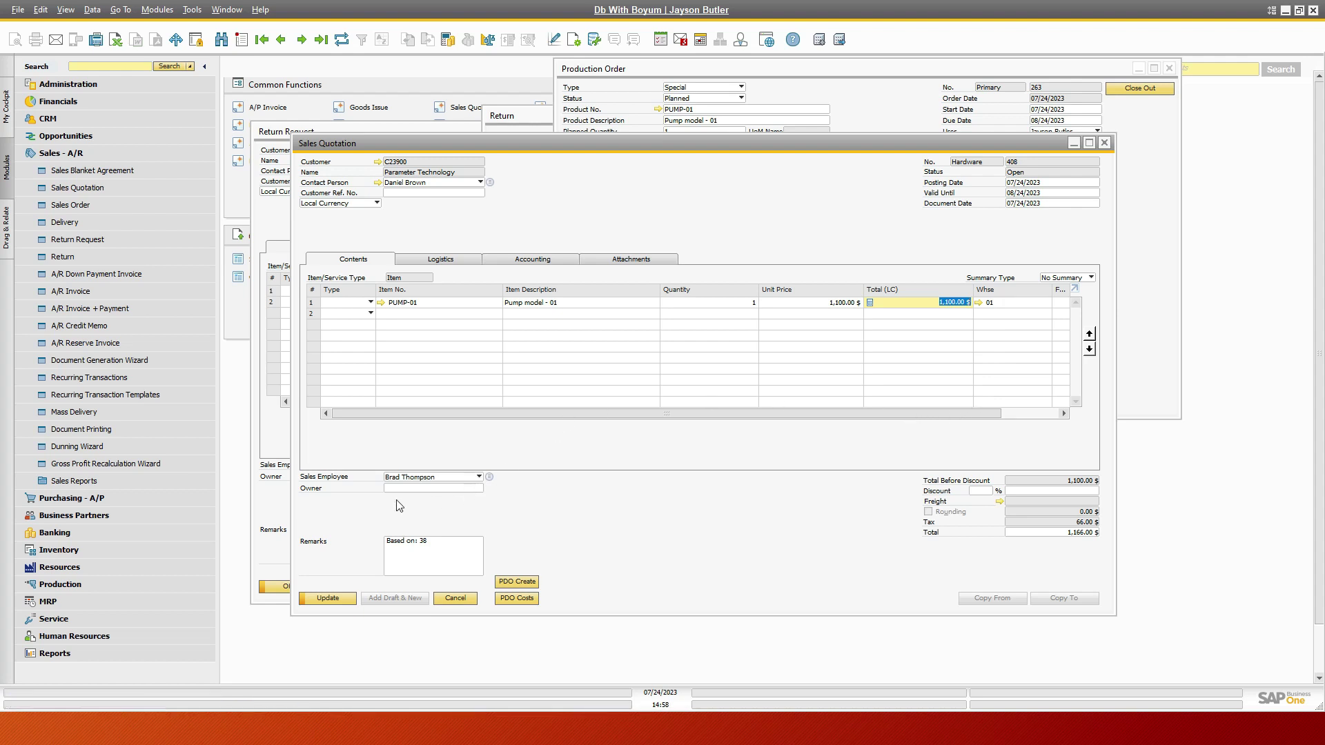
{"action": "left_click", "coordinate": [344, 597]}
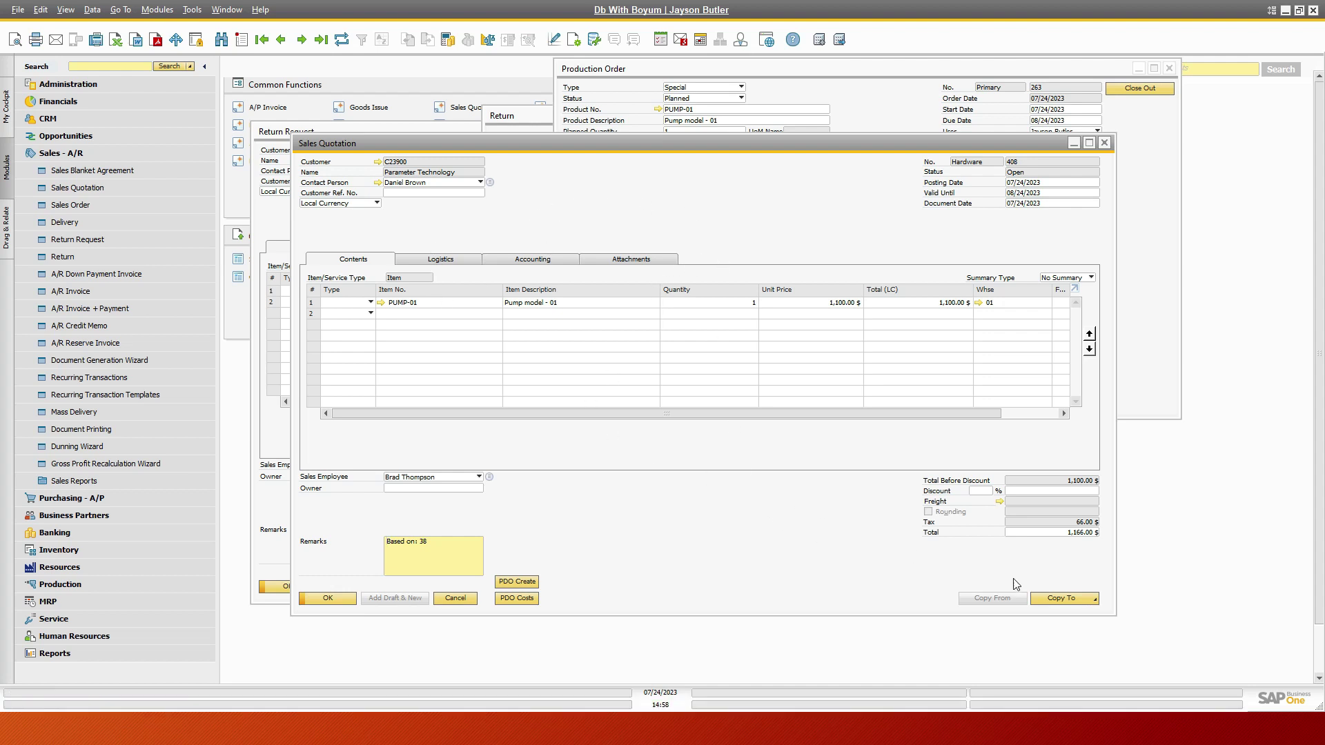
- Copy the quotation to a sales order, set the delivery date to 07/24/2023 for the header and existing rows, and add it
{"action": "left_click", "coordinate": [1074, 601]}
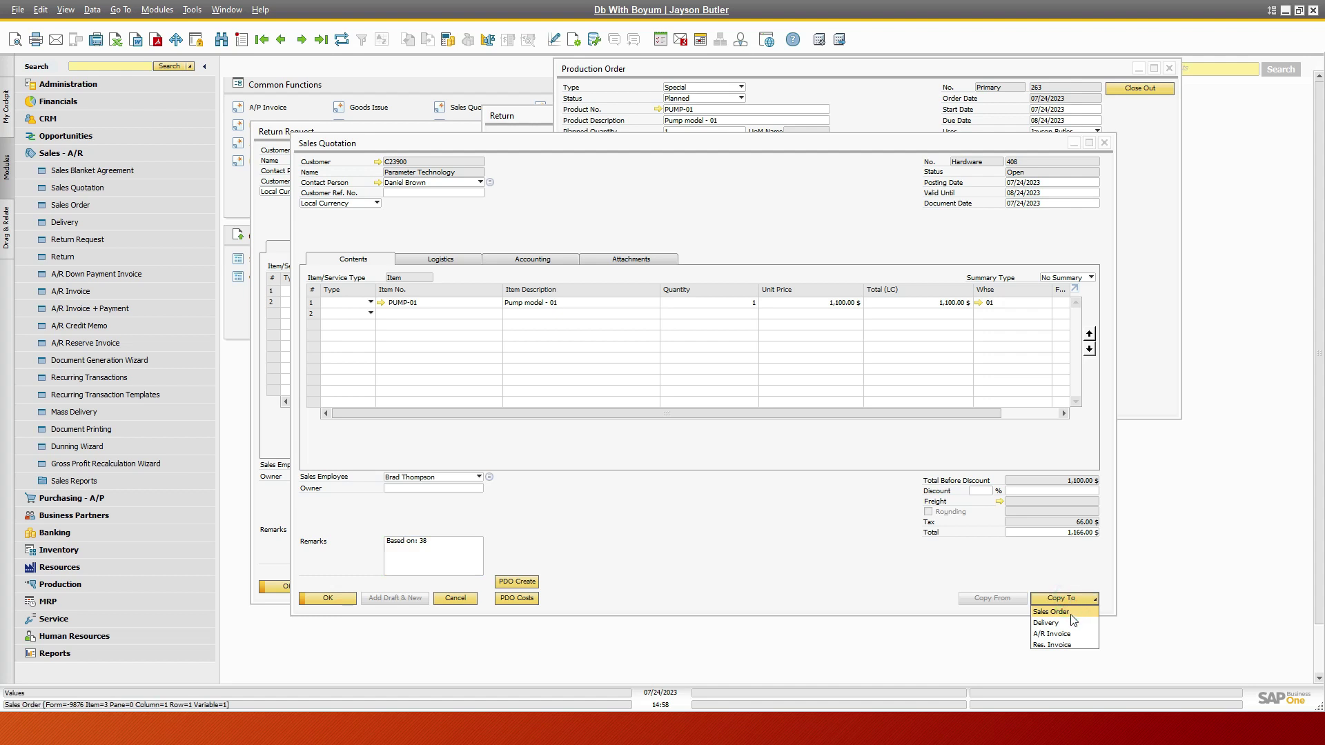
{"action": "left_click", "coordinate": [1075, 614]}
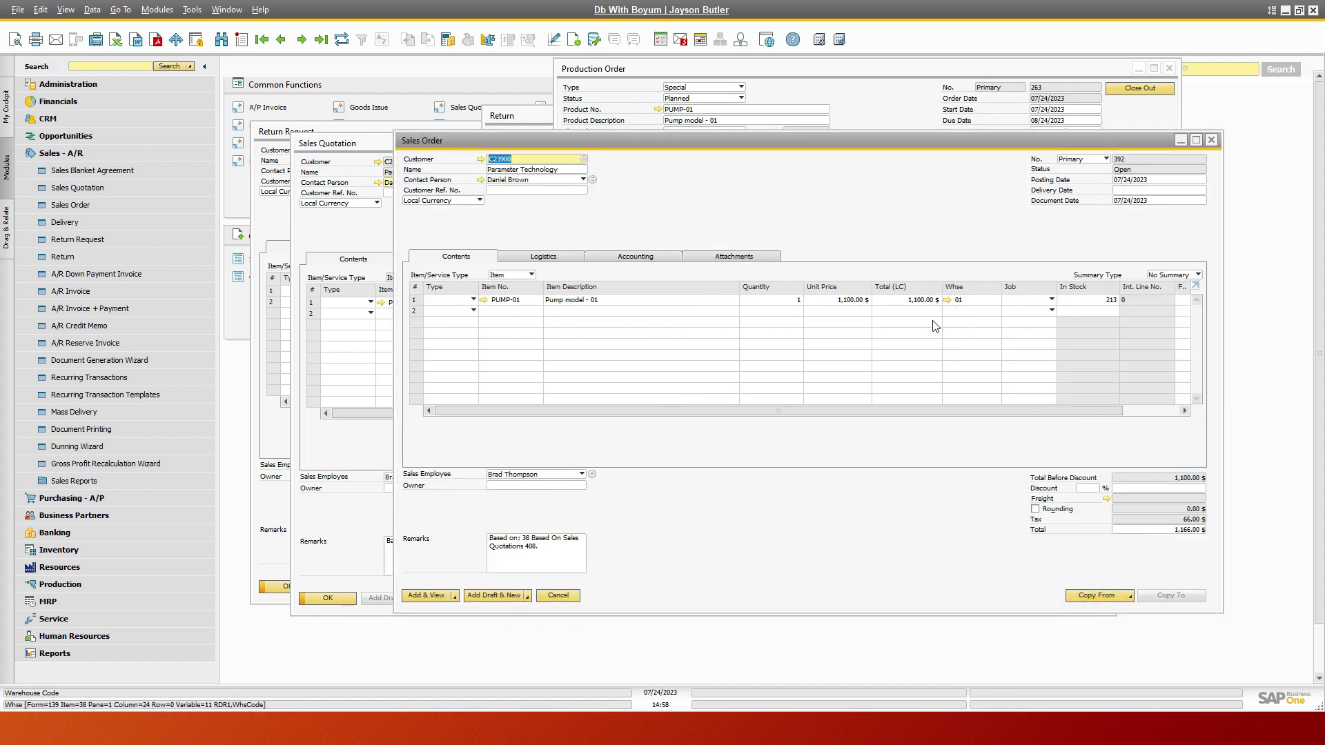
{"action": "left_click", "coordinate": [428, 596]}
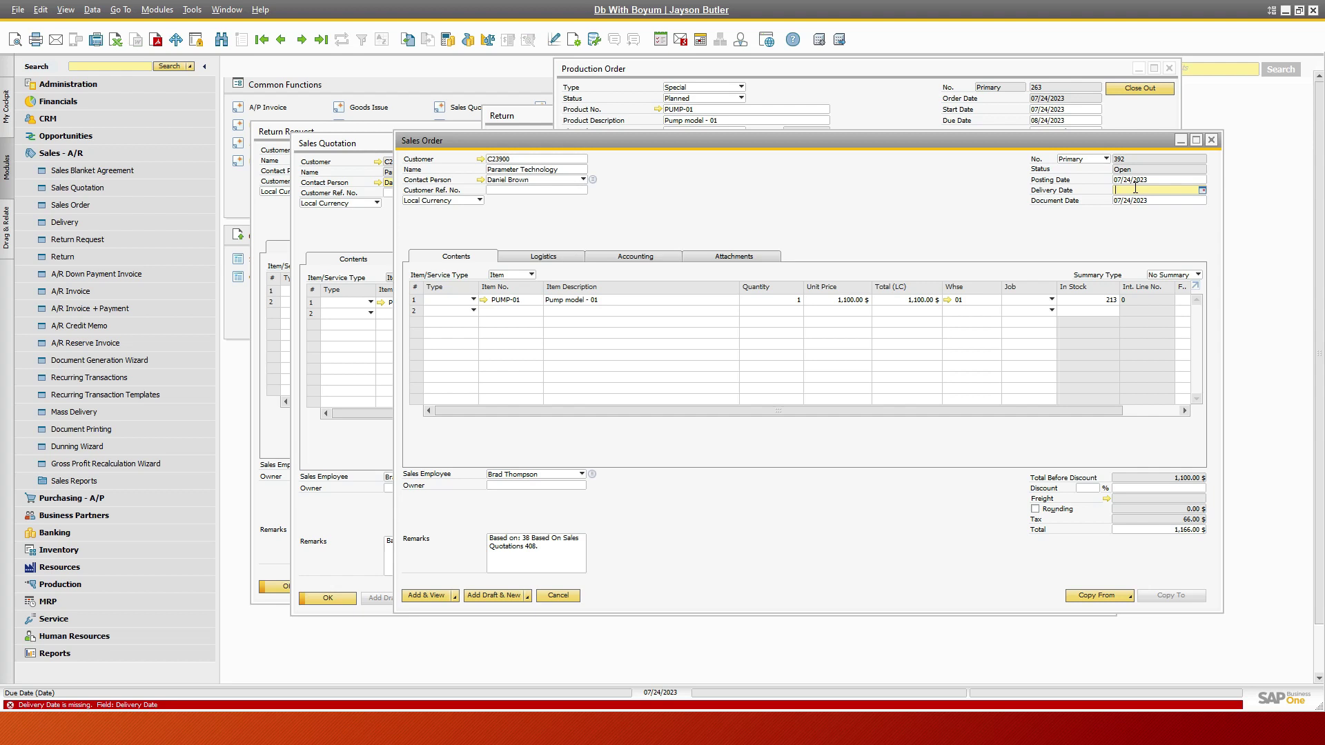
{"action": "key", "text": "Tab"}
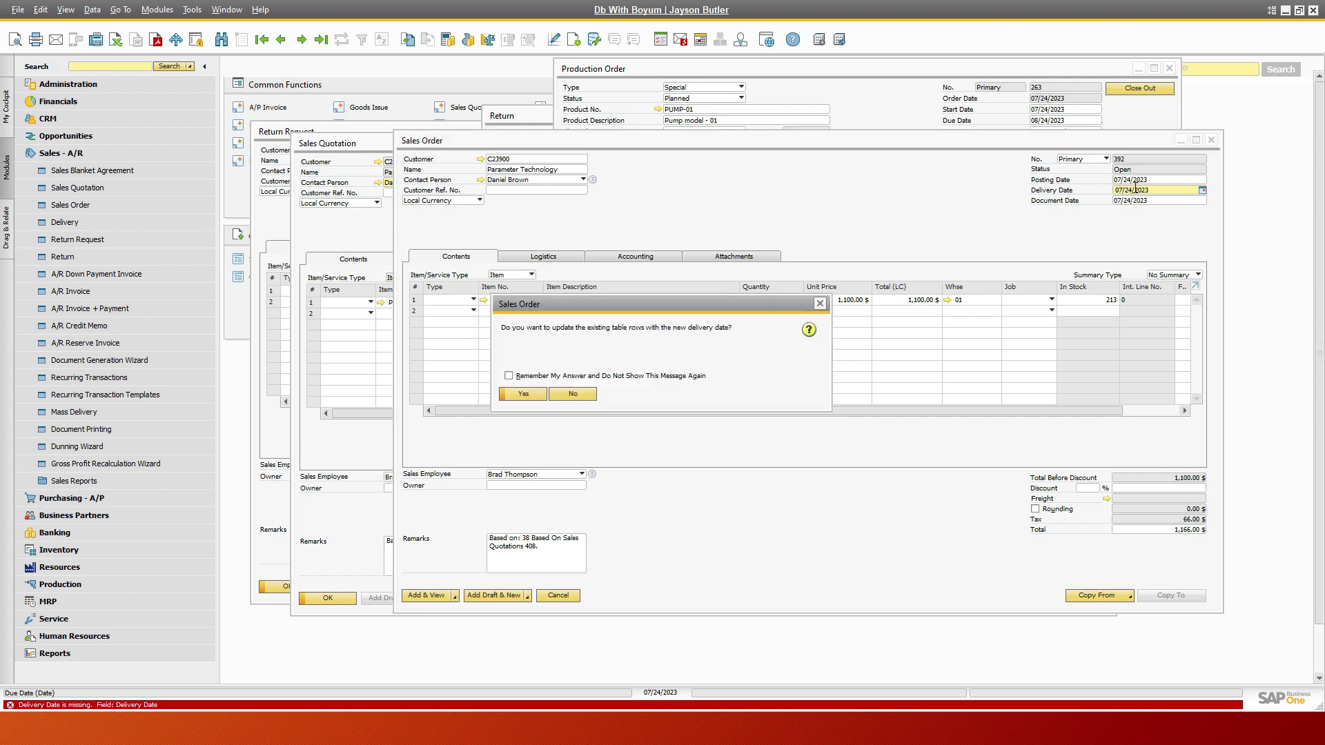
{"action": "left_click", "coordinate": [523, 394]}
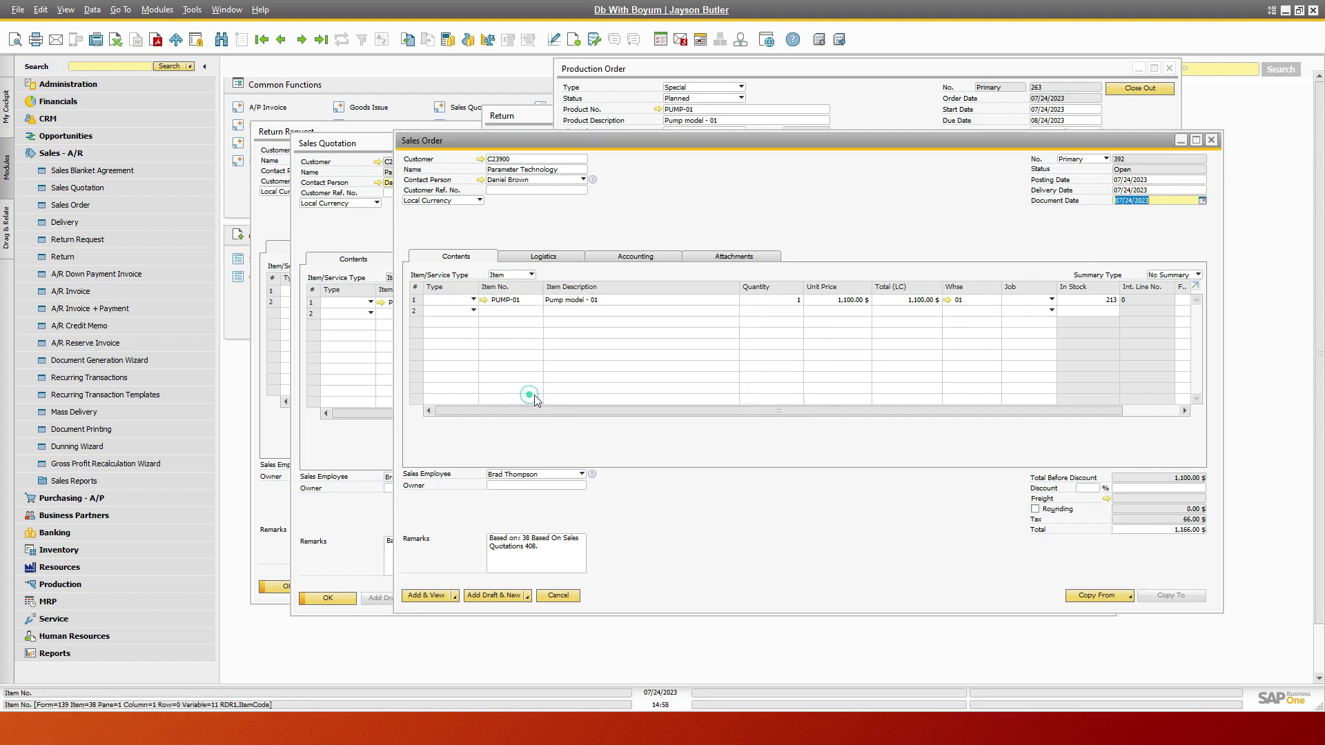
{"action": "left_click", "coordinate": [426, 595]}
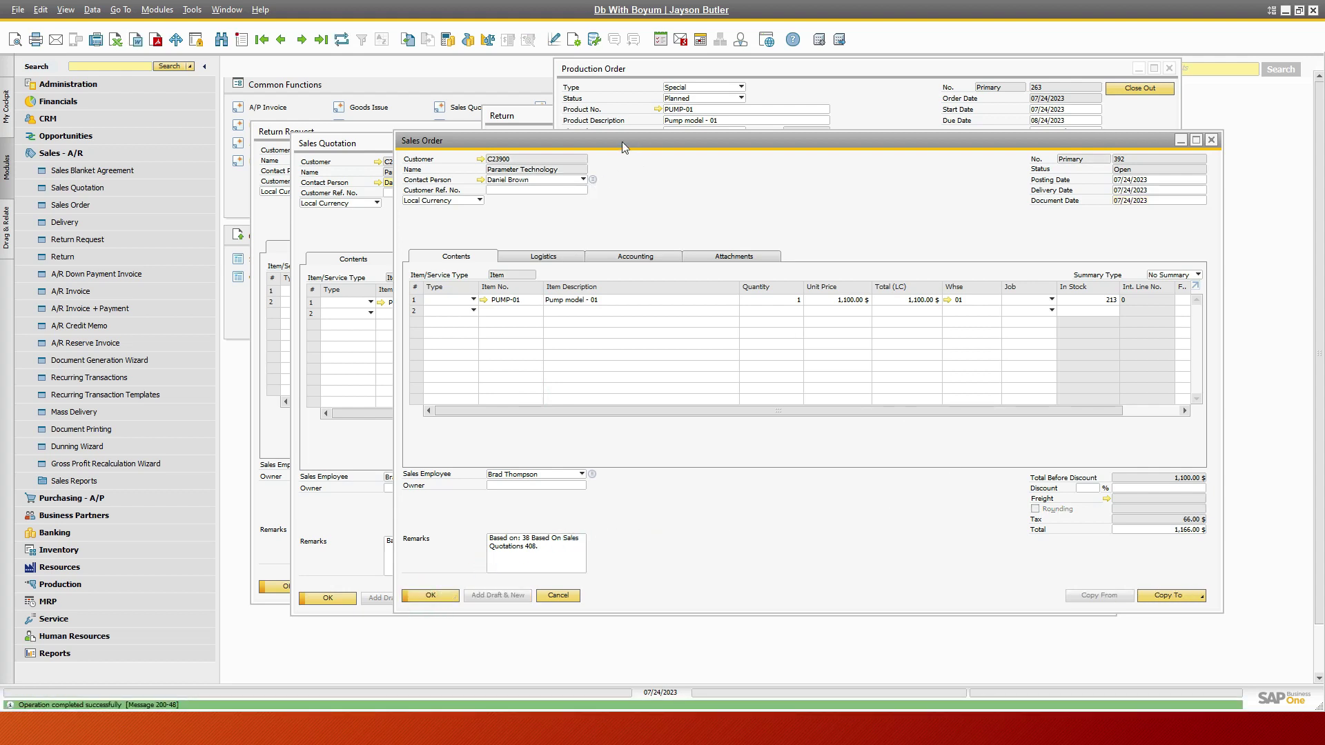
- Release the repair production order, linked to the new sales order, by setting its status to Released and updating it
{"action": "left_click", "coordinate": [657, 72]}
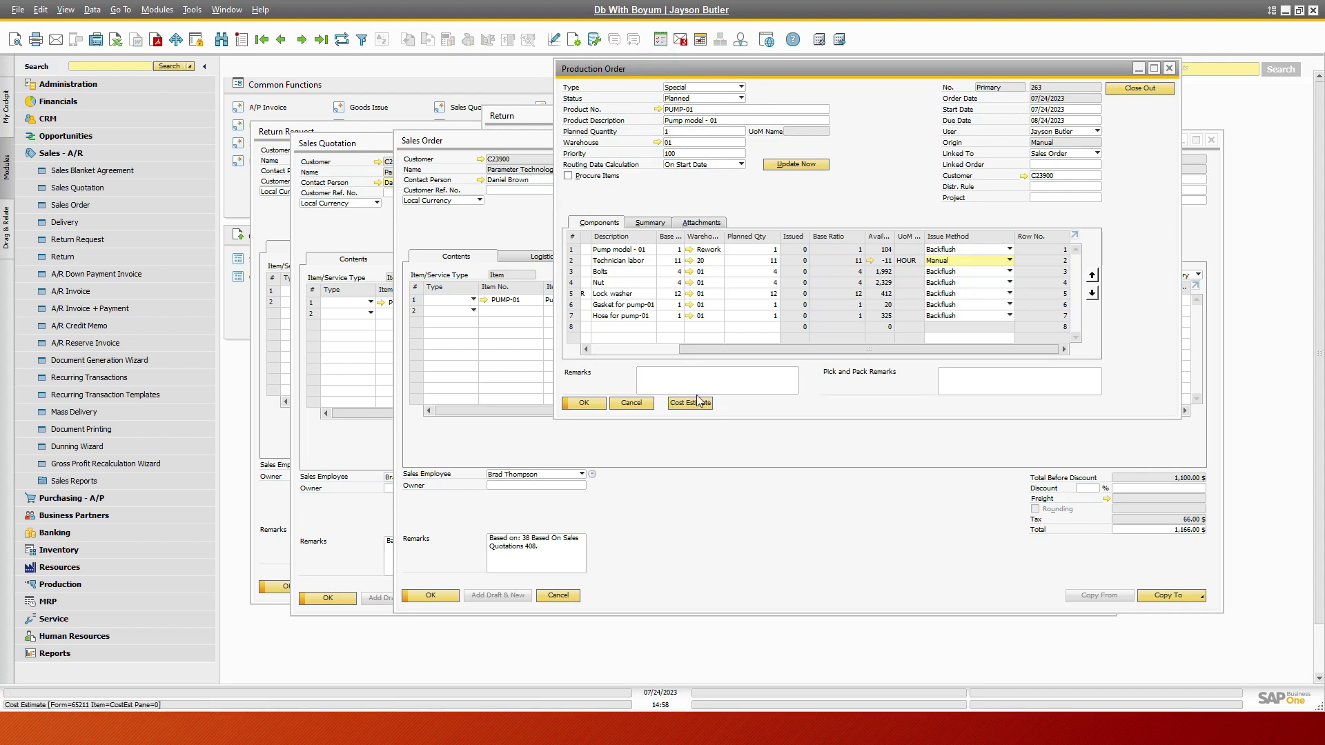
{"action": "left_click", "coordinate": [341, 41]}
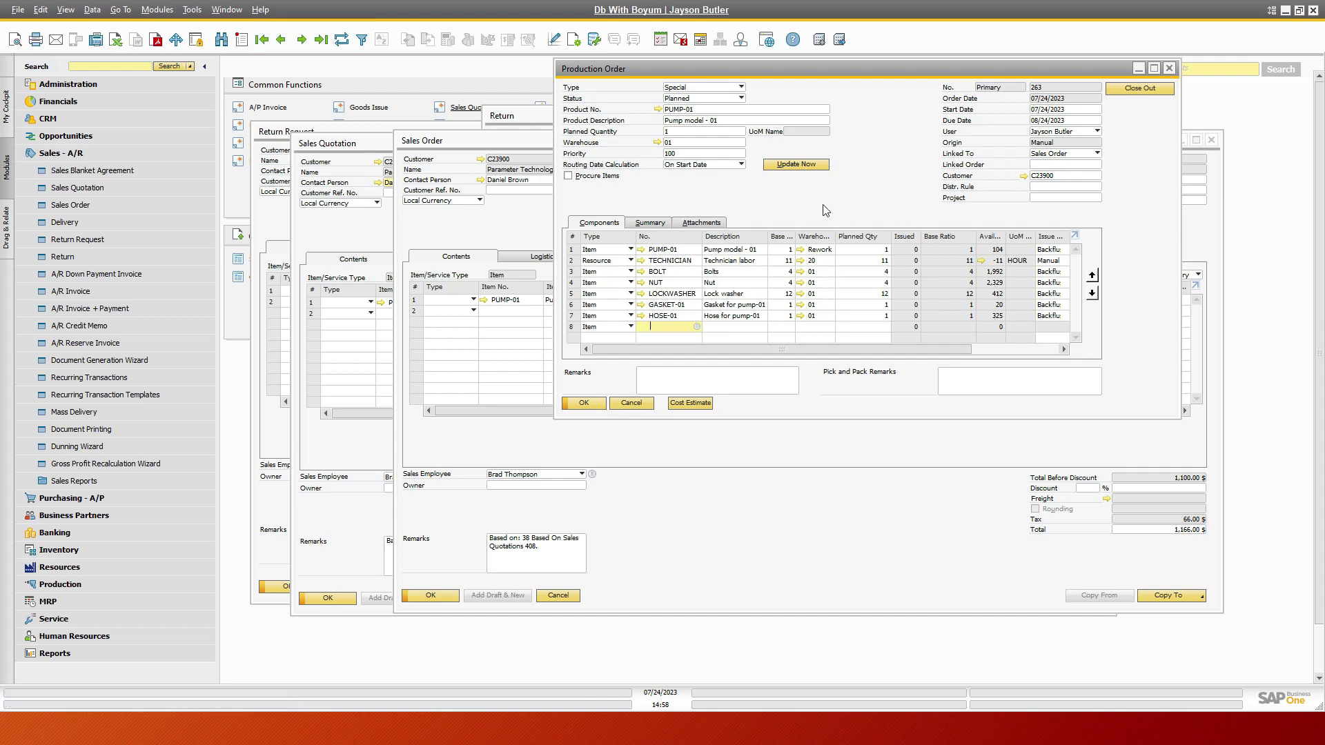
{"action": "left_click", "coordinate": [713, 97]}
{"action": "left_click", "coordinate": [681, 121]}
{"action": "left_click", "coordinate": [583, 402]}
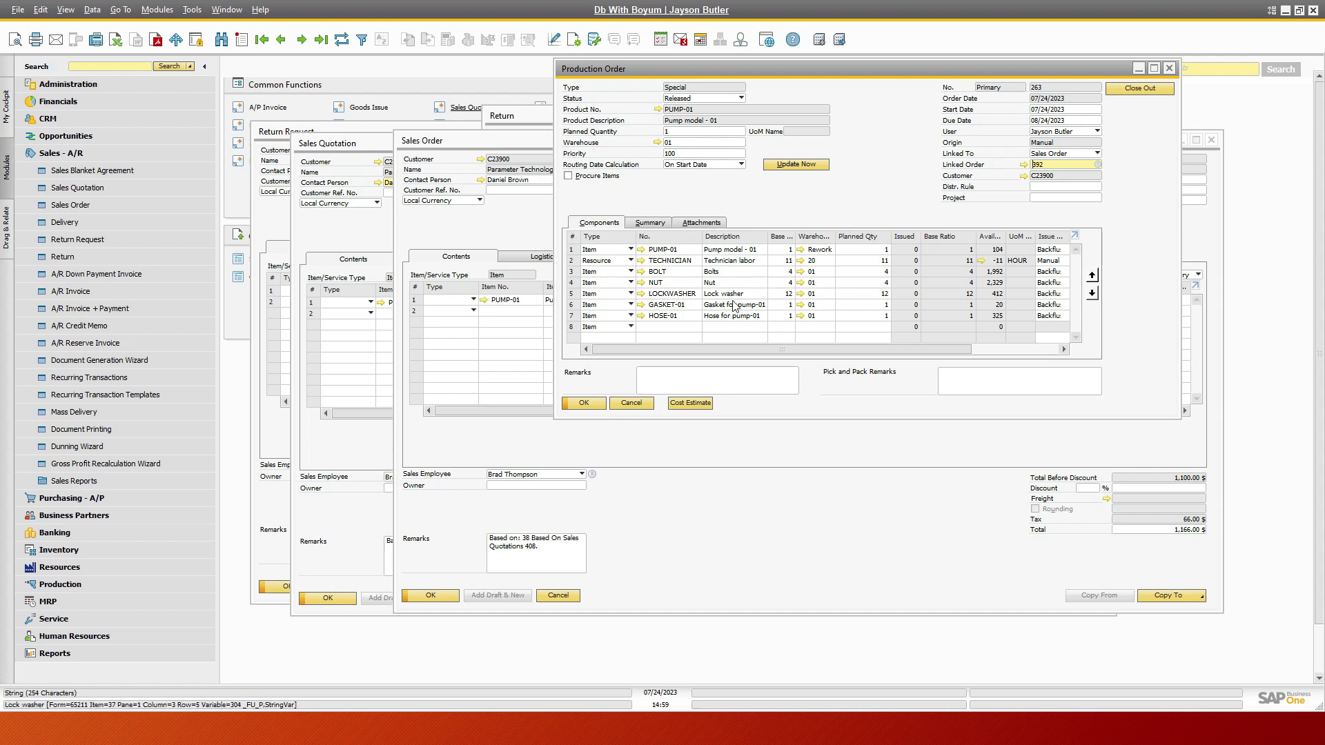
- Issue 9.7 hours of TECHNICIAN labor to the production order and post the issue for production
{"action": "right_click", "coordinate": [770, 203]}
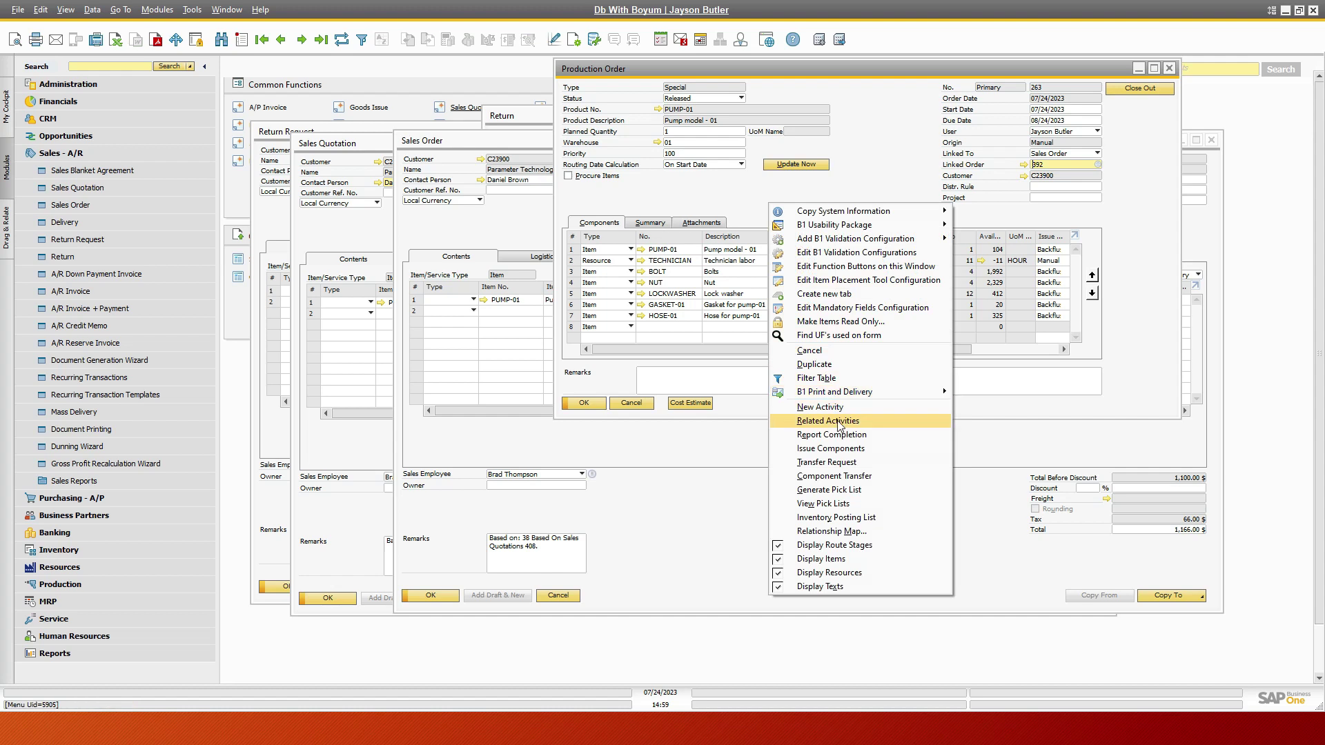
{"action": "left_click", "coordinate": [838, 450]}
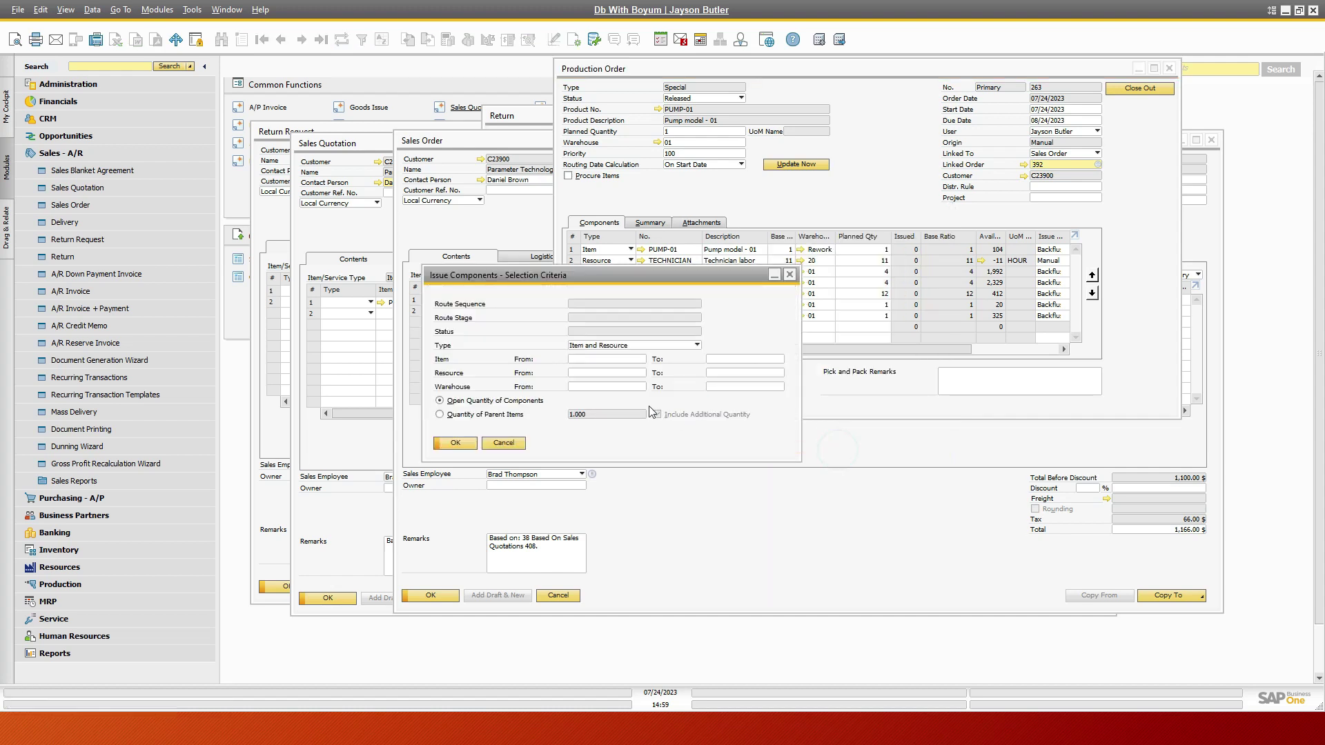
{"action": "left_click", "coordinate": [454, 444]}
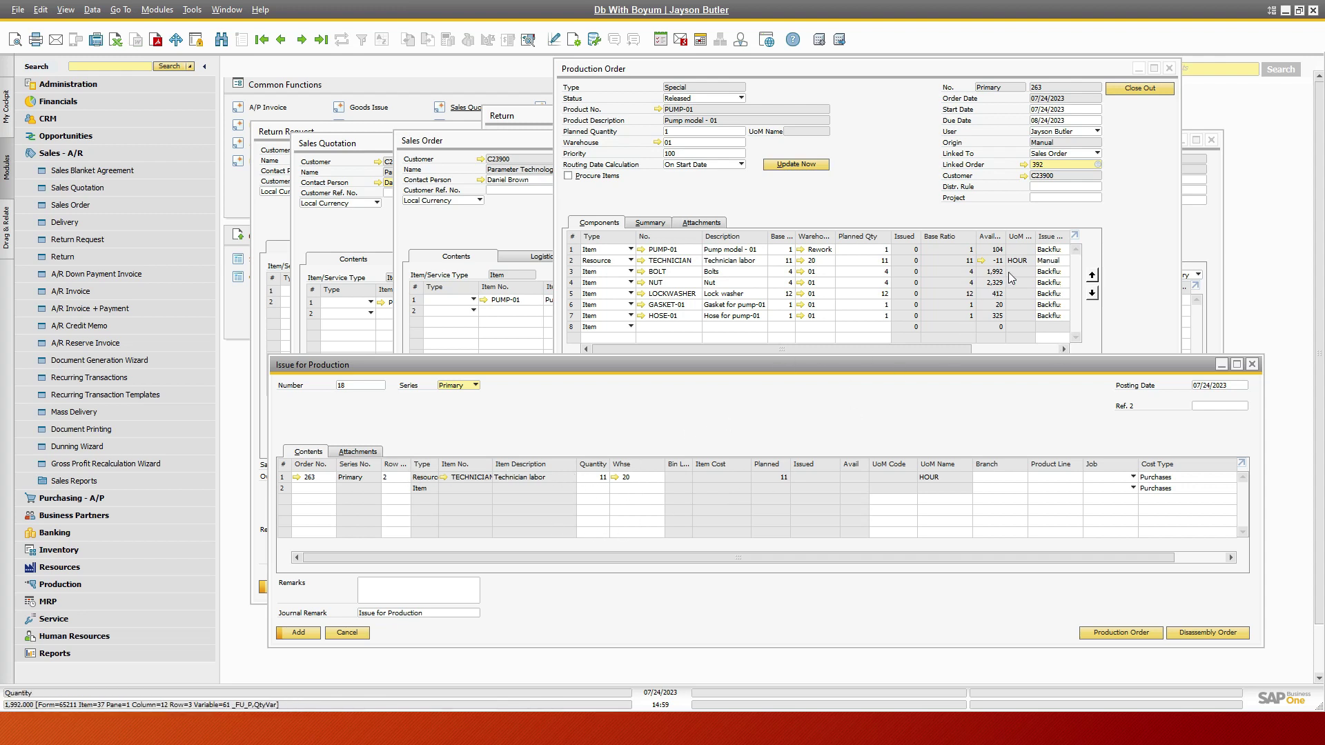
{"action": "left_click", "coordinate": [596, 476]}
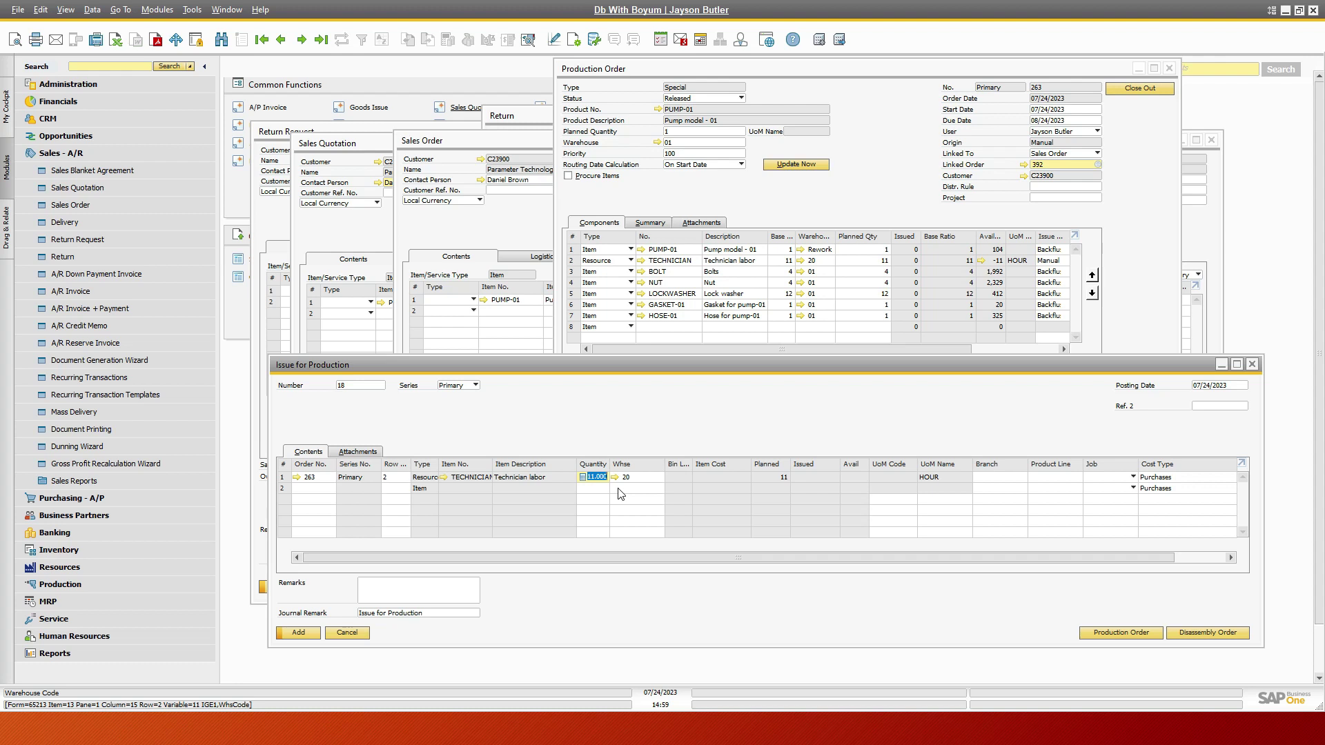
{"action": "type", "text": "9.7"}
{"action": "key", "text": "Tab"}
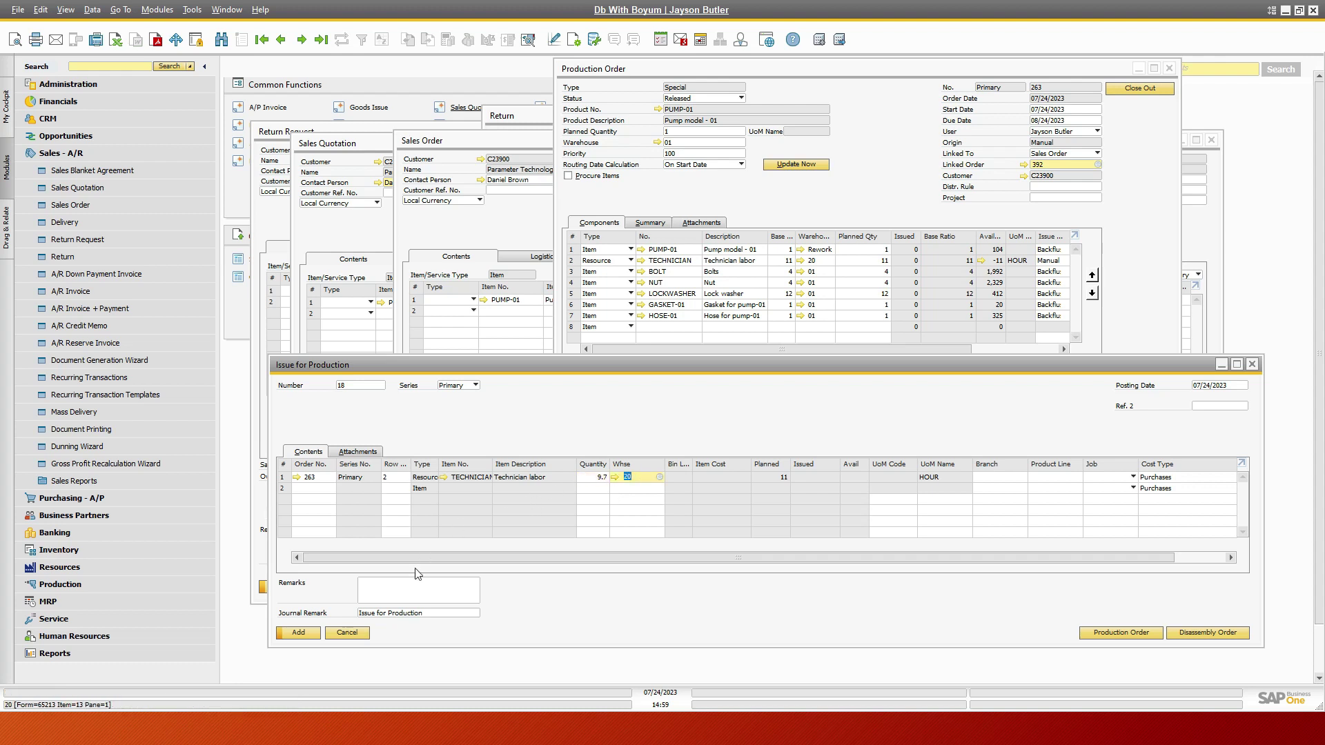
{"action": "left_click", "coordinate": [299, 634]}
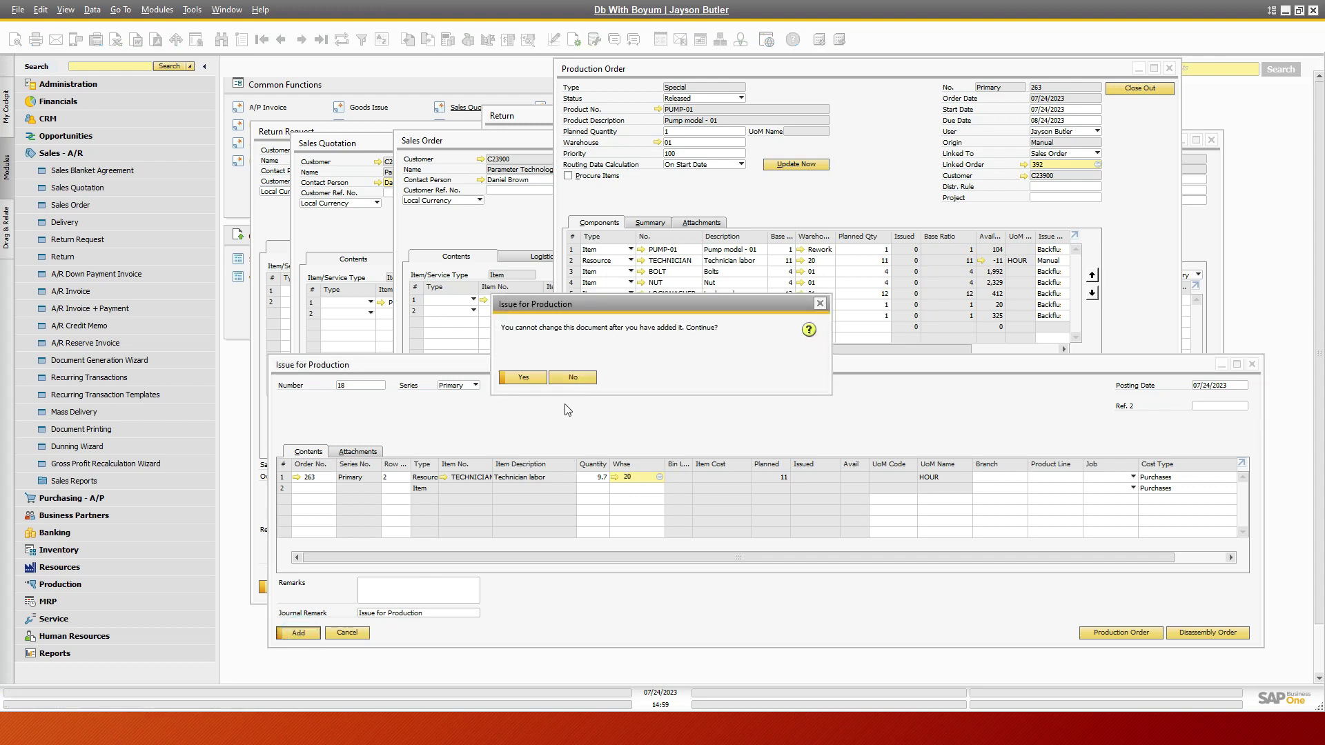
{"action": "left_click", "coordinate": [521, 377]}
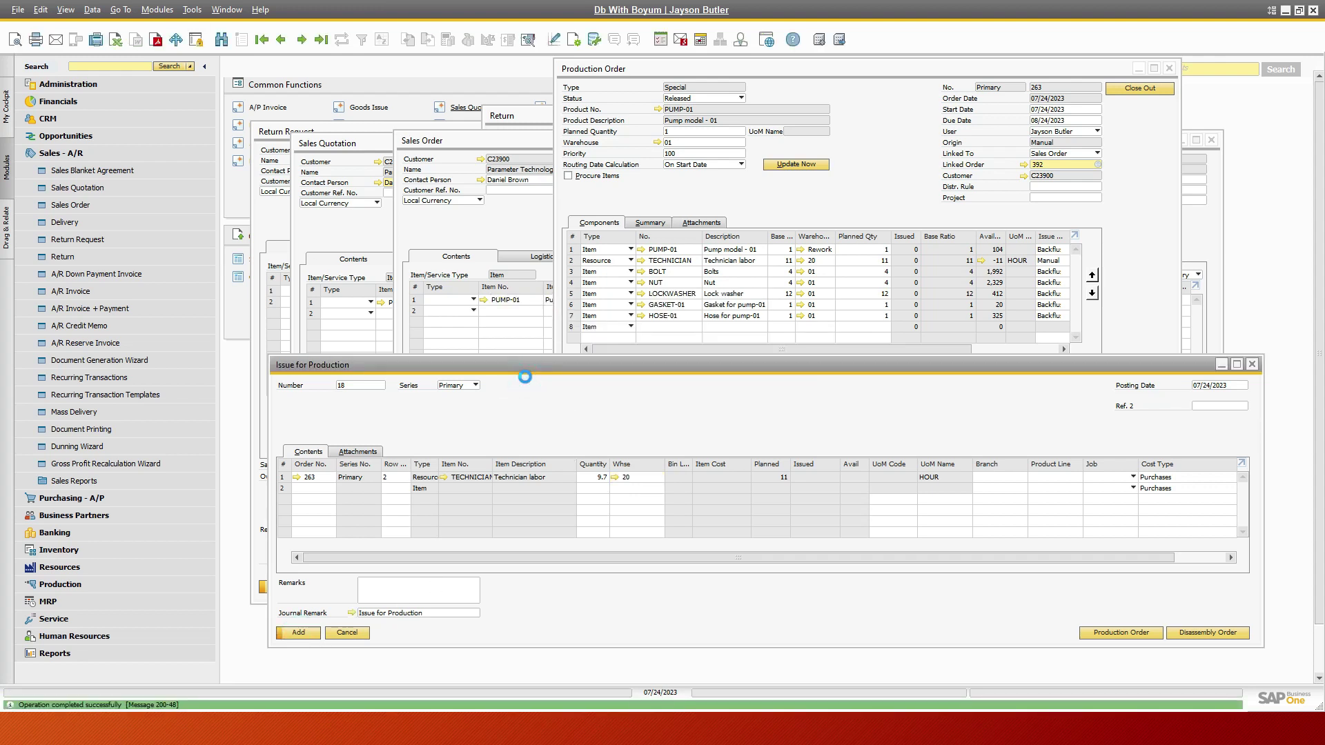
{"action": "left_click", "coordinate": [347, 634]}
- Report completion of the production order by adding a receipt from production for one repaired PUMP-01
{"action": "right_click", "coordinate": [757, 200]}
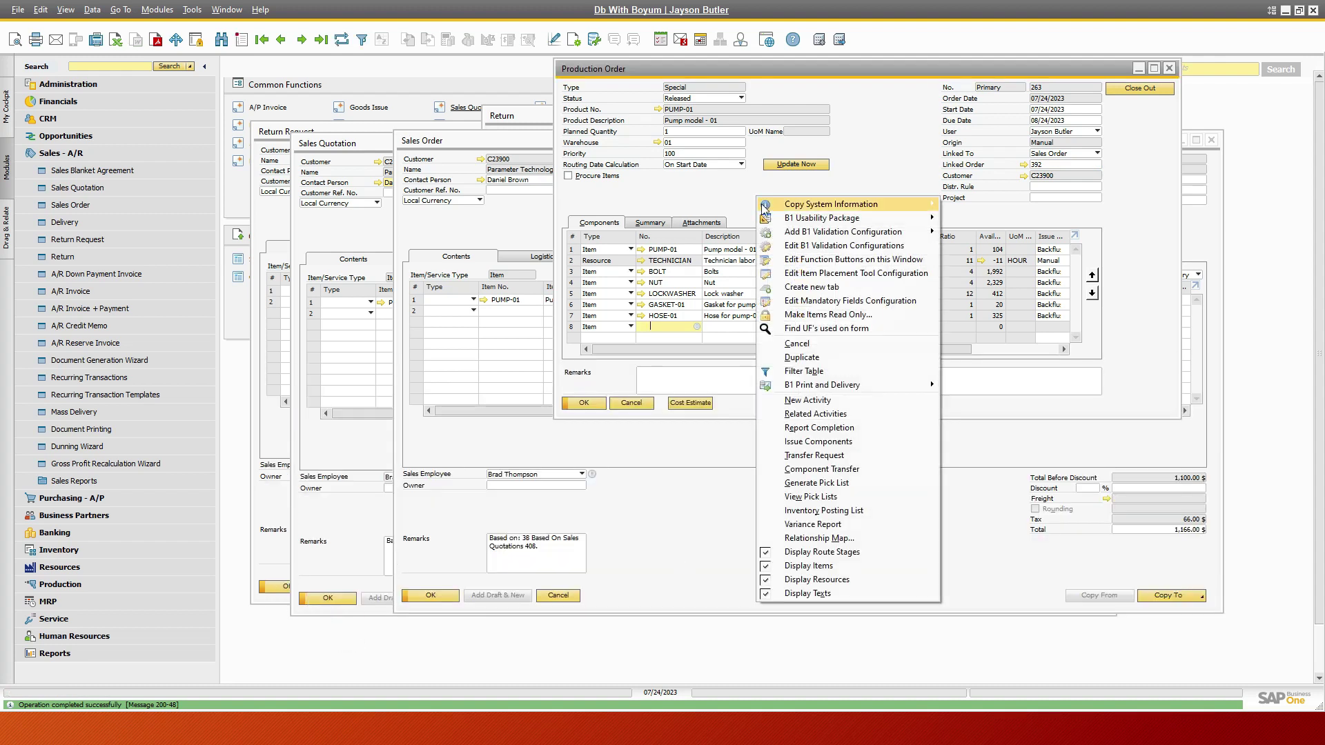
{"action": "left_click", "coordinate": [798, 429]}
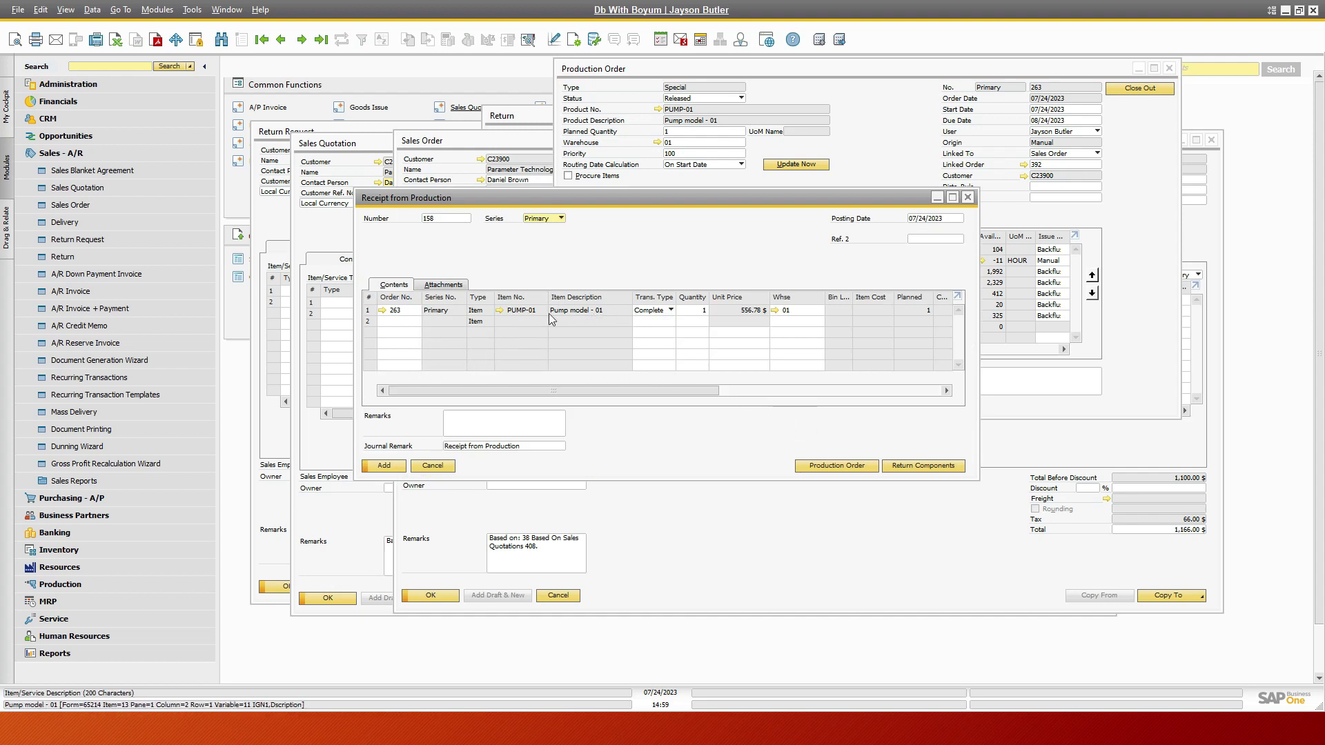
{"action": "left_click", "coordinate": [391, 468]}
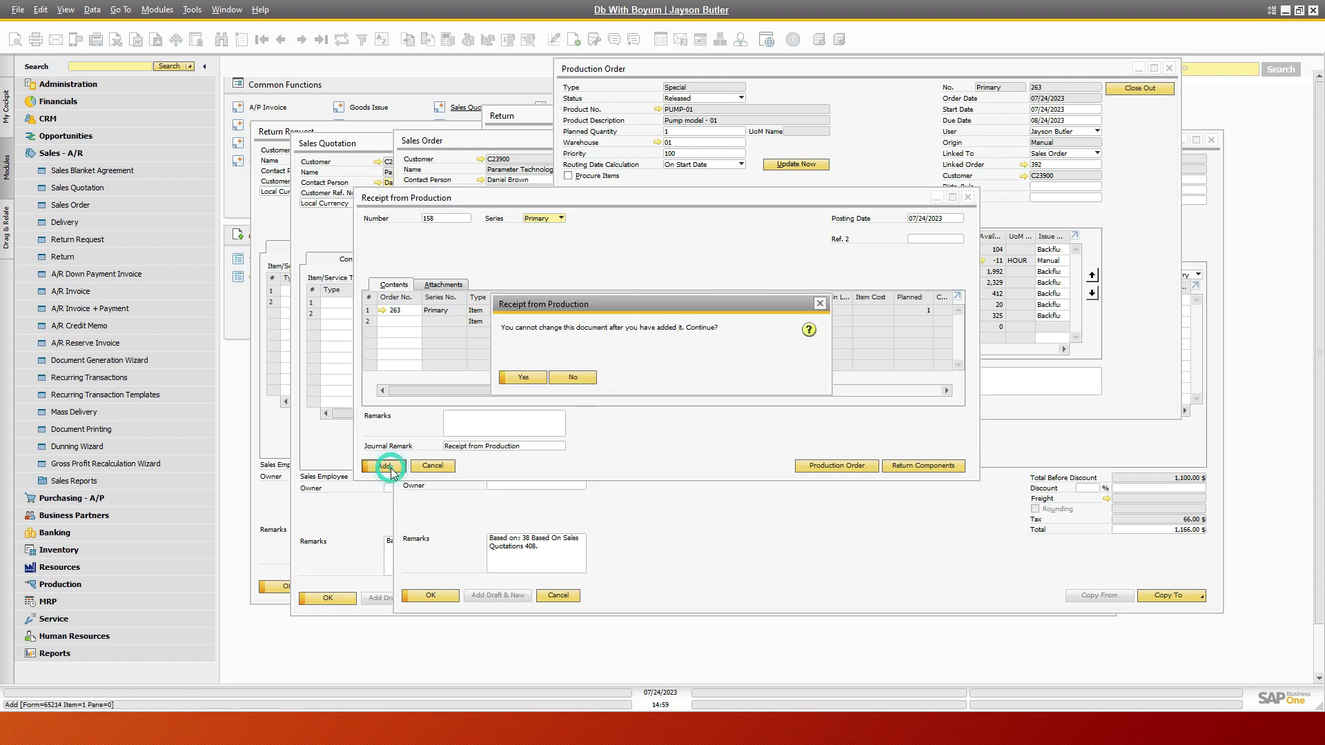
{"action": "left_click", "coordinate": [523, 377]}
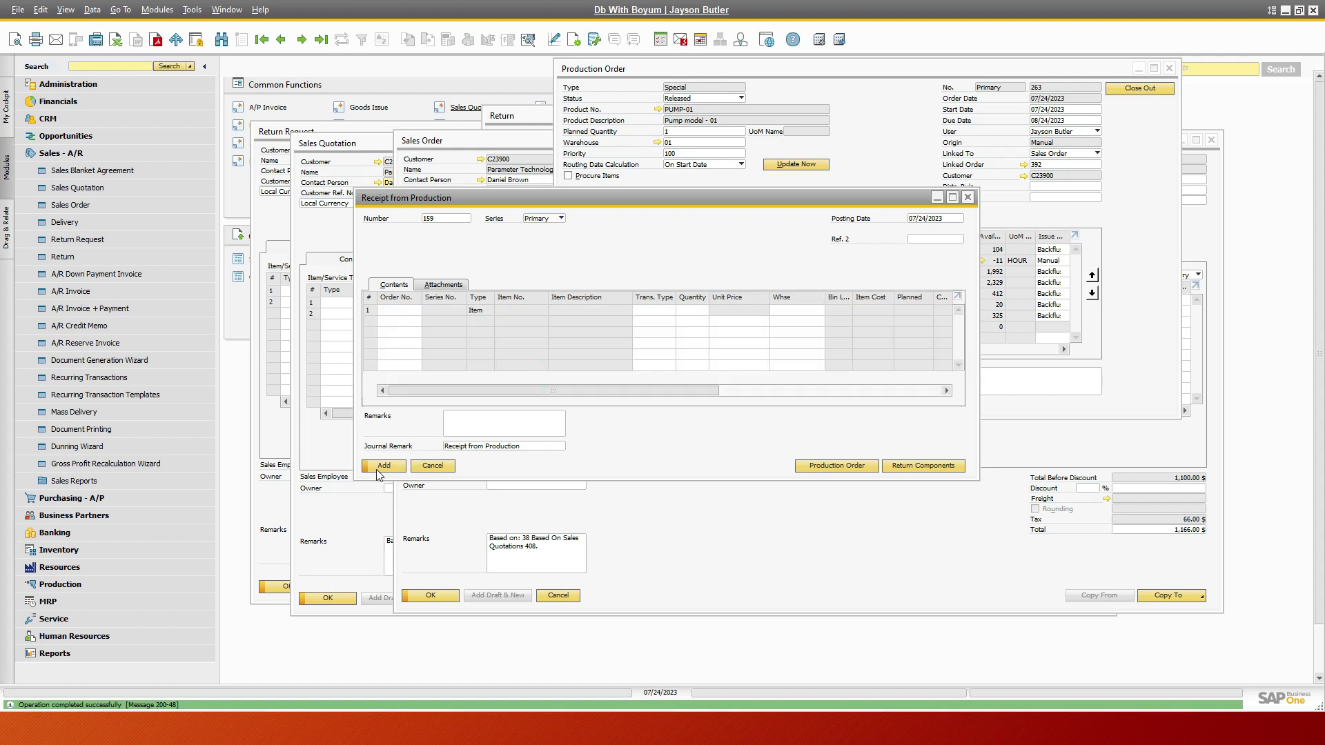
{"action": "left_click", "coordinate": [442, 469]}
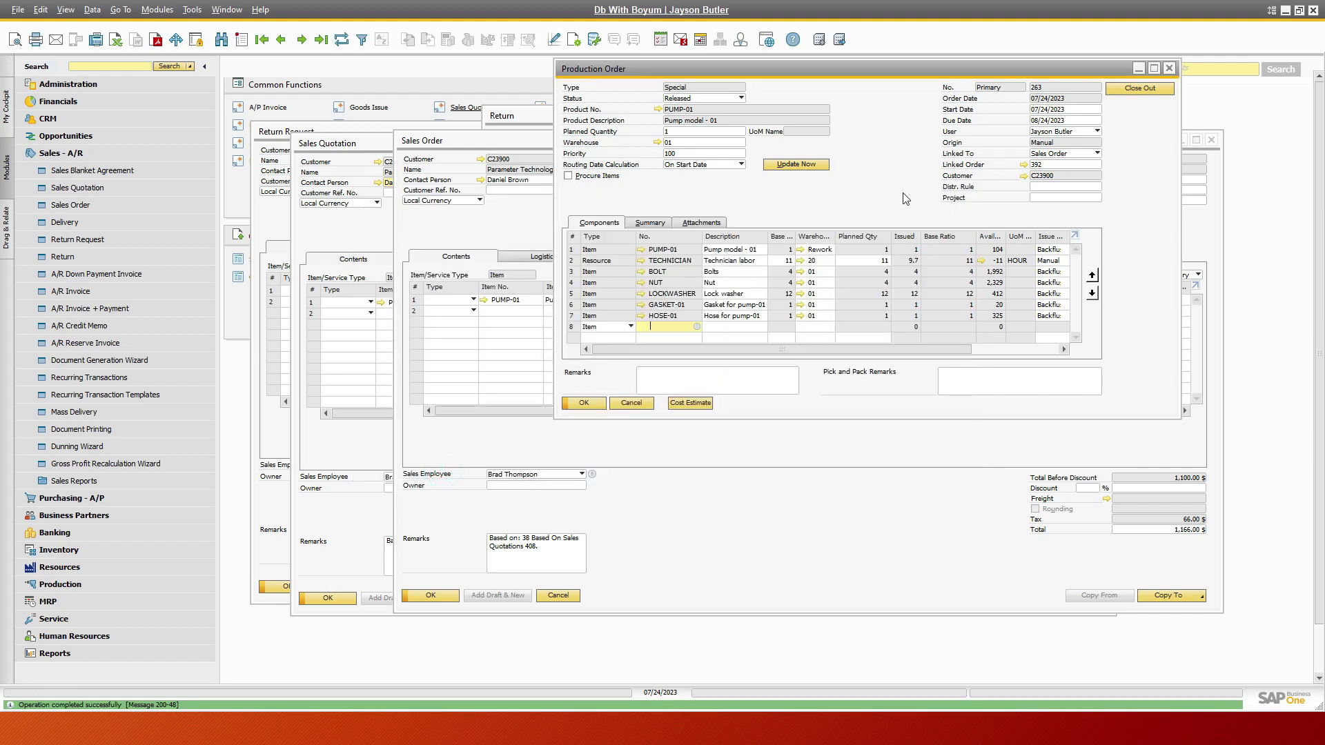
- Set the production order's status to Closed, update it and accept closing it with components not fully issued
{"action": "left_click", "coordinate": [715, 98]}
{"action": "left_click", "coordinate": [694, 122]}
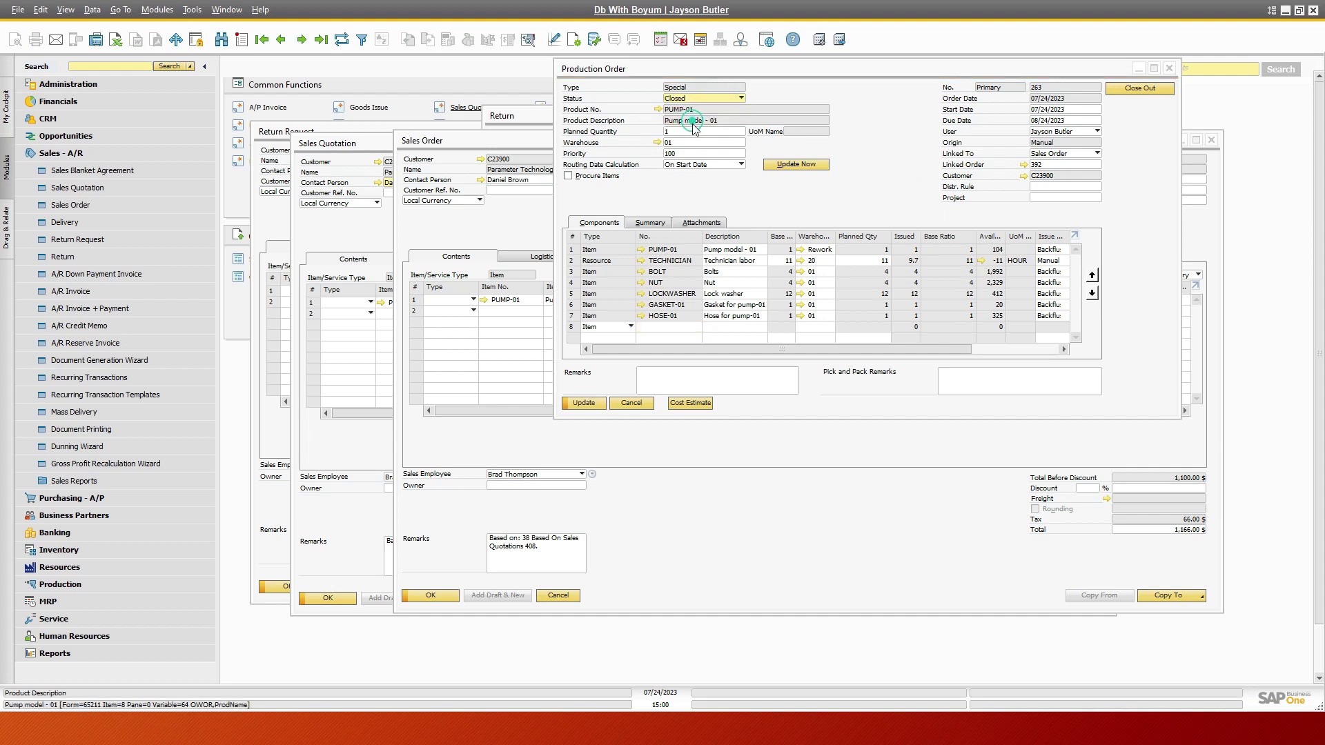
{"action": "left_click", "coordinate": [596, 404]}
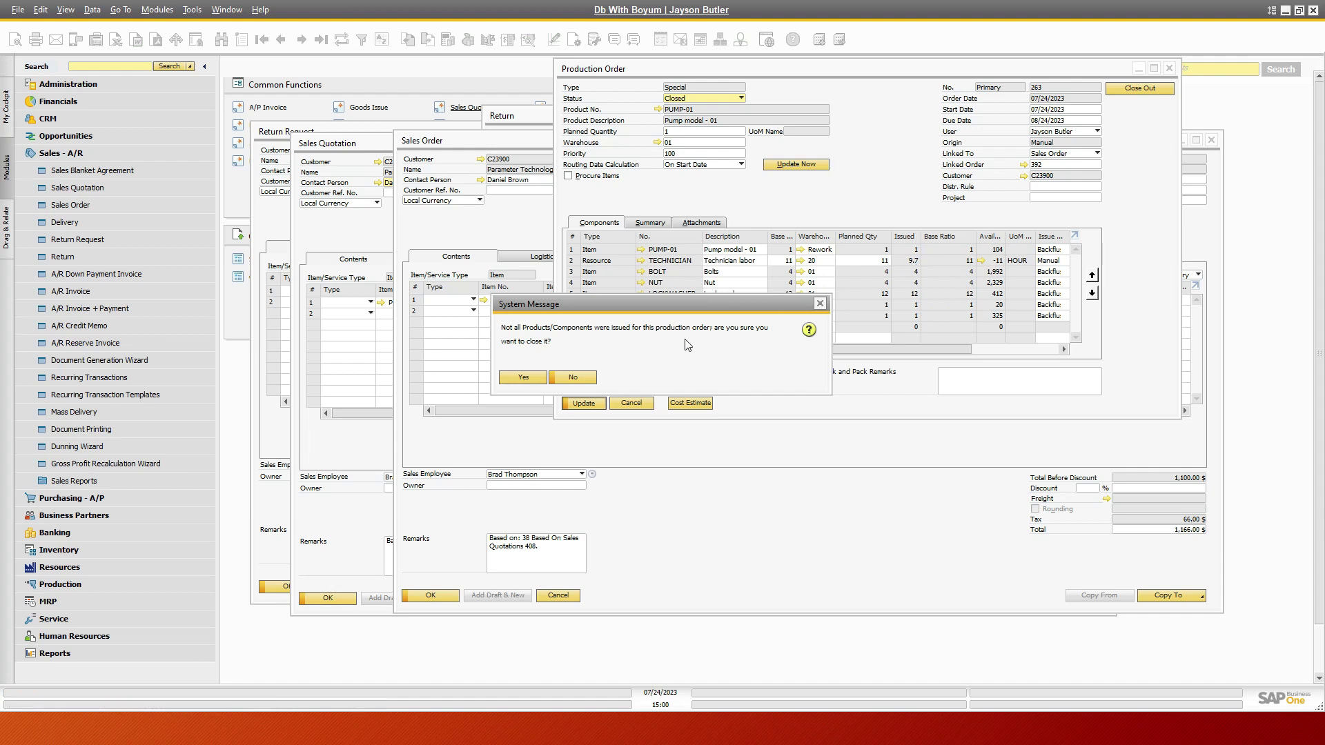
{"action": "left_click", "coordinate": [524, 377]}
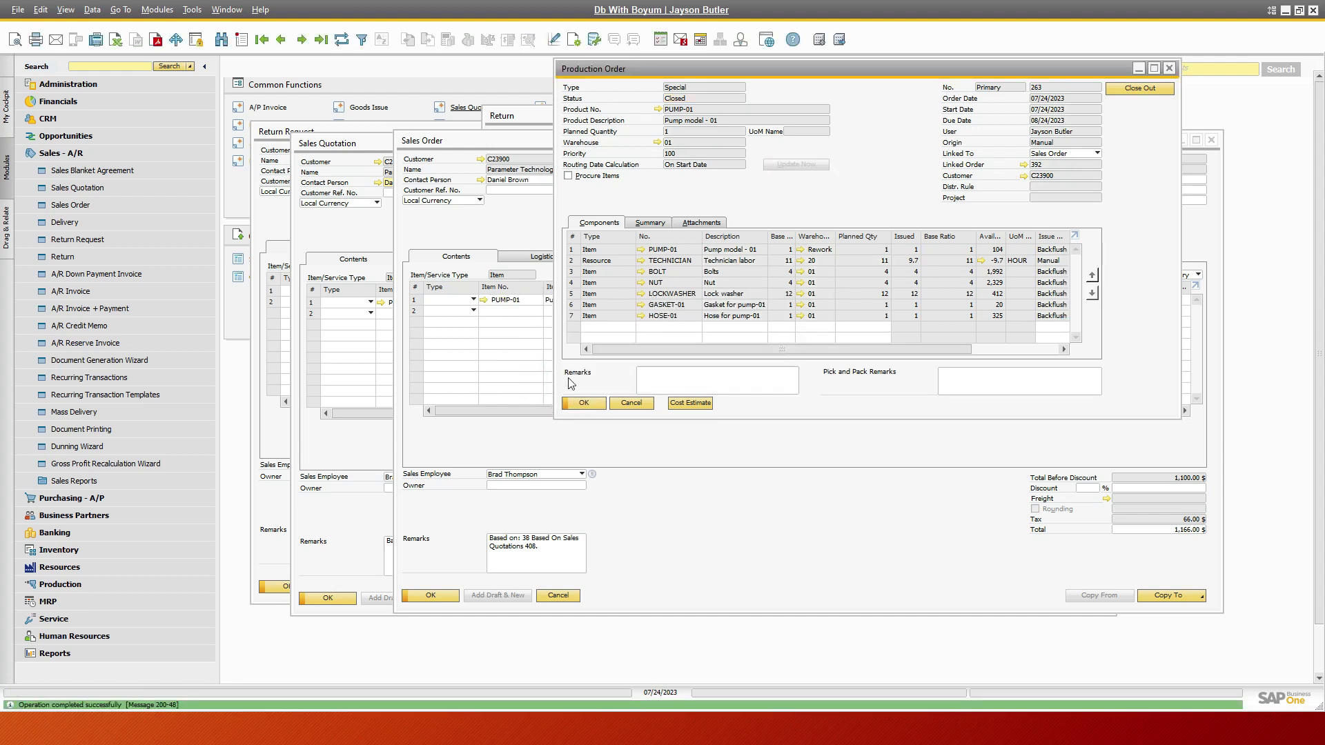
- Close the production order window, copy the PUMP-01 sales order to a delivery, add it with Add & View, confirm posting and close it
{"action": "left_click", "coordinate": [603, 407]}
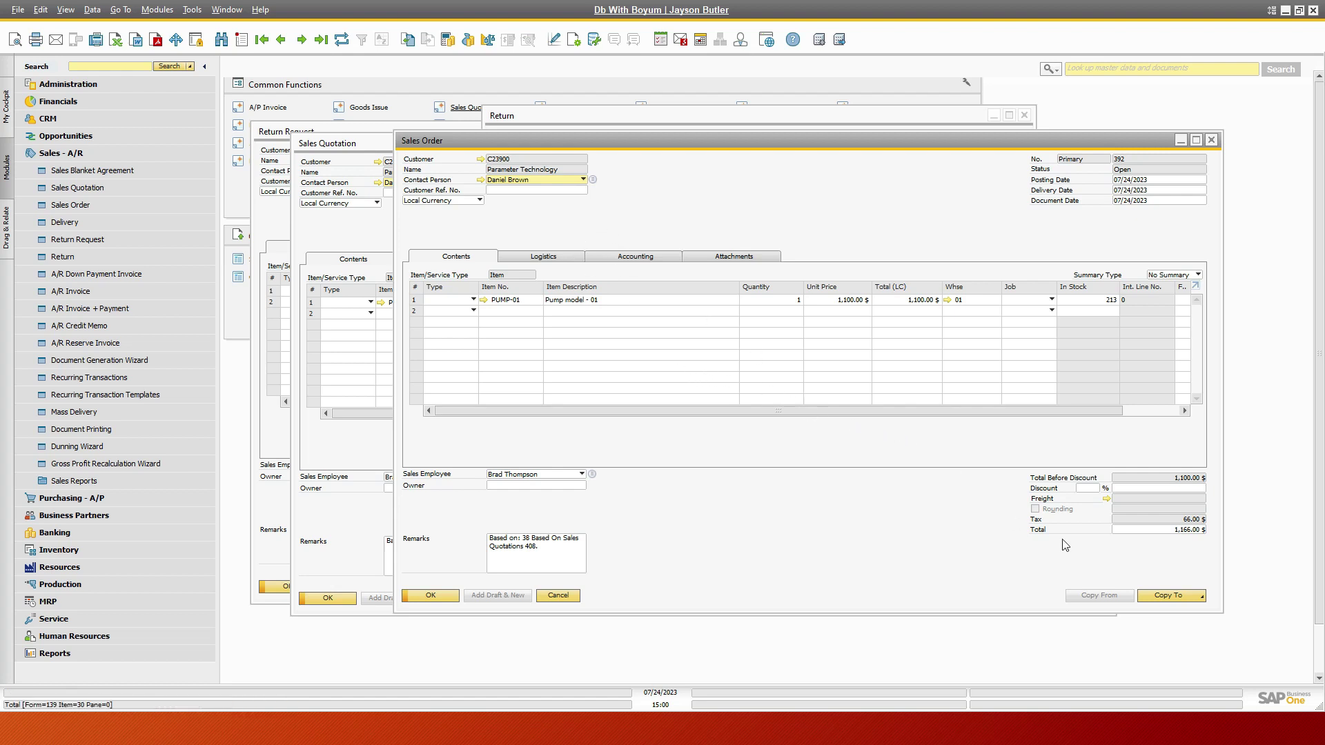
{"action": "left_click", "coordinate": [1198, 597]}
{"action": "left_click", "coordinate": [1153, 610]}
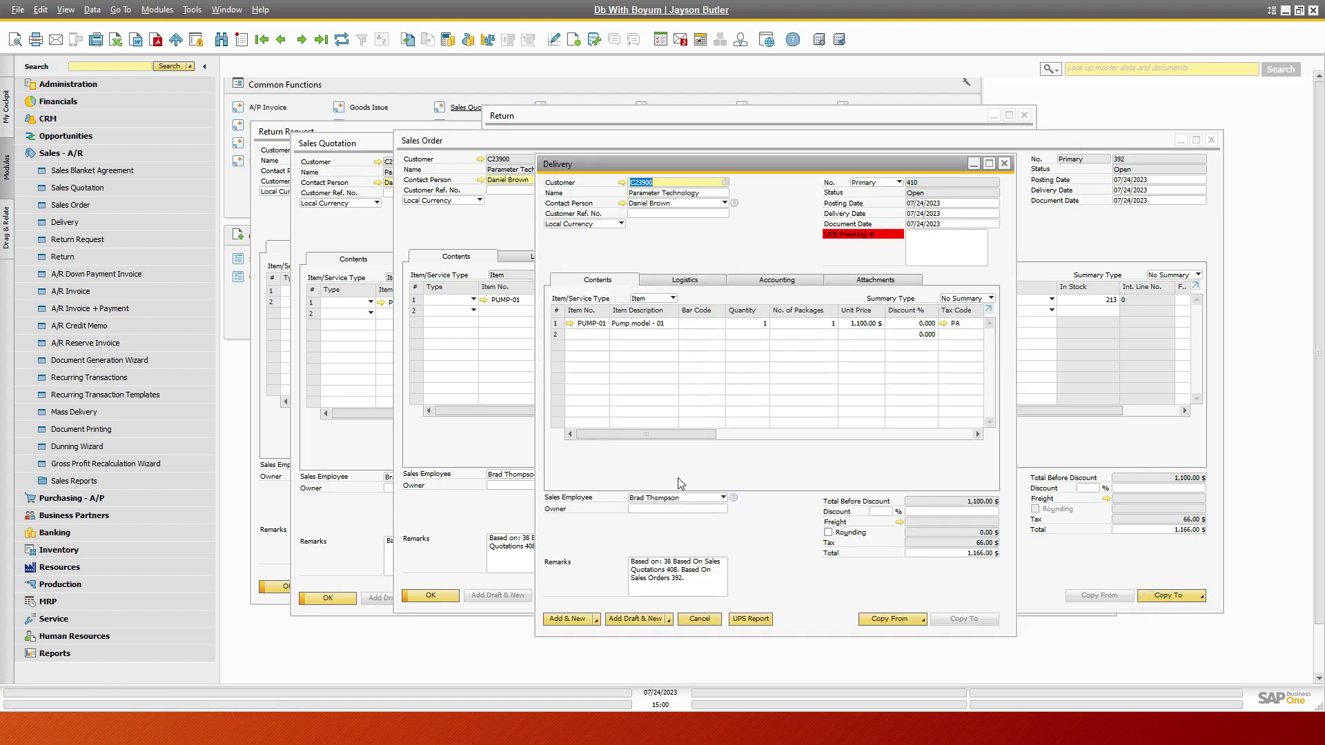
{"action": "left_click", "coordinate": [596, 620]}
{"action": "left_click", "coordinate": [564, 643]}
{"action": "left_click", "coordinate": [566, 618]}
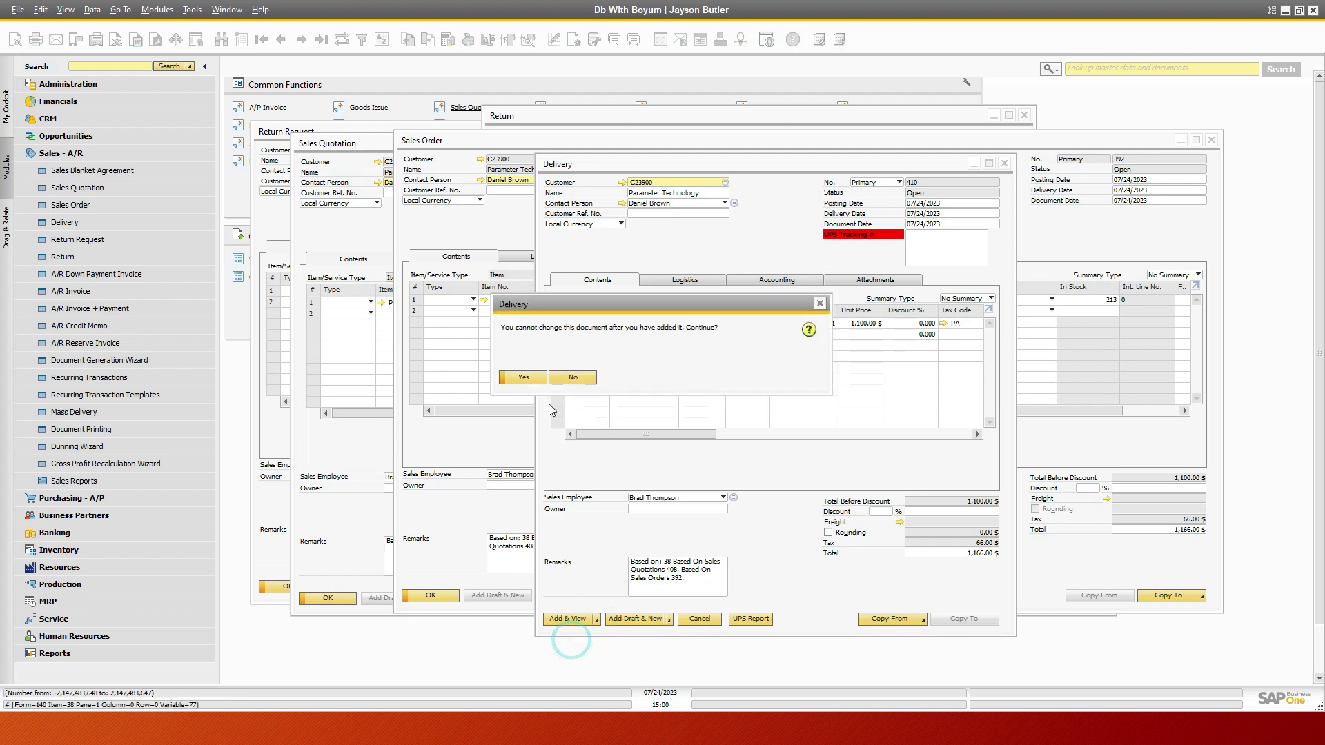
{"action": "left_click", "coordinate": [523, 377]}
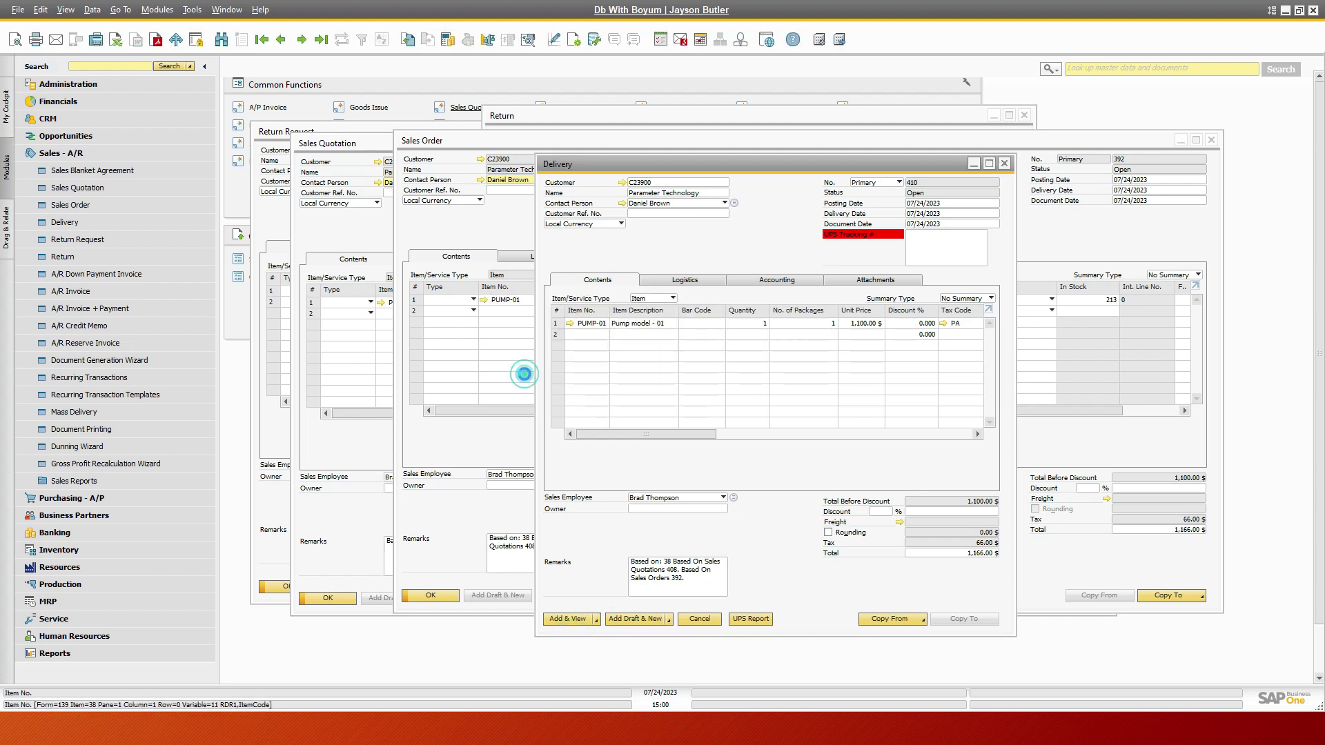
{"action": "left_click", "coordinate": [698, 619]}
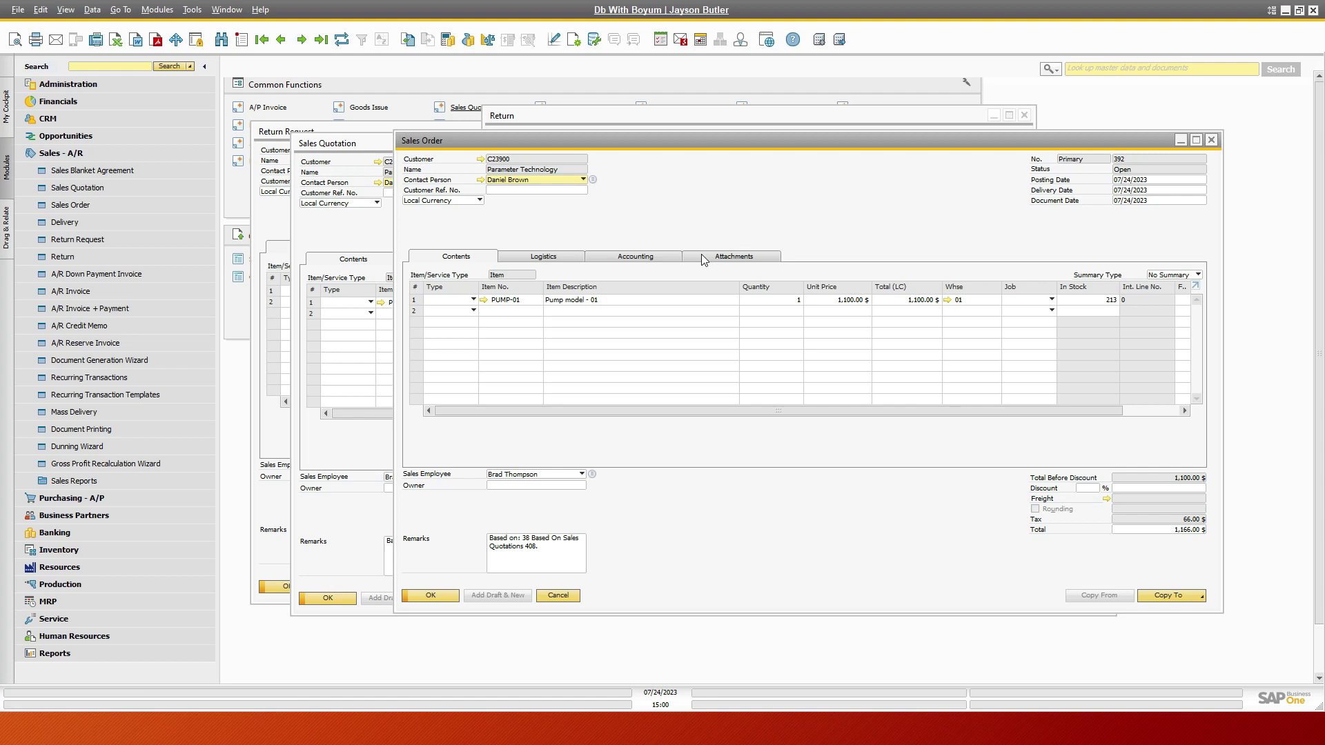
- Examine the sales order's relationship map, moving the document cards apart to trace the links between quotation, production documents and delivery
{"action": "right_click", "coordinate": [658, 187]}
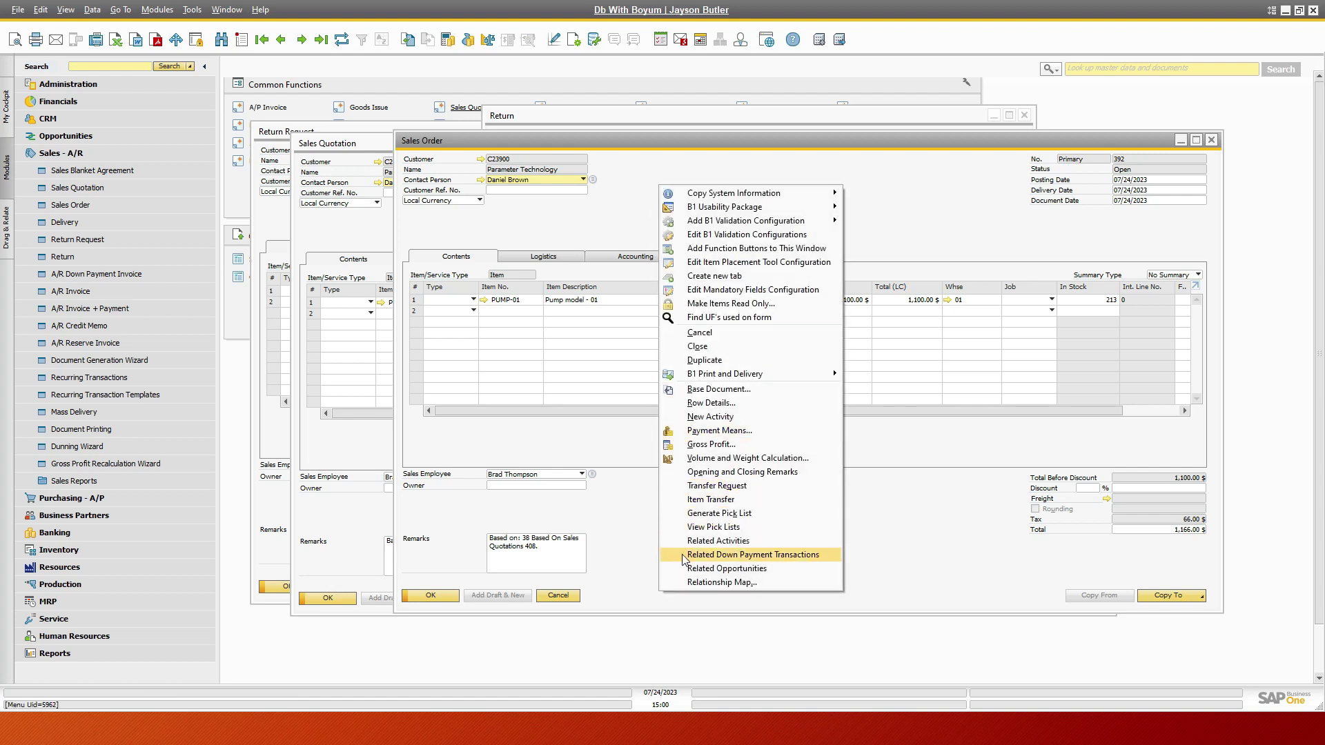
{"action": "left_click", "coordinate": [722, 583]}
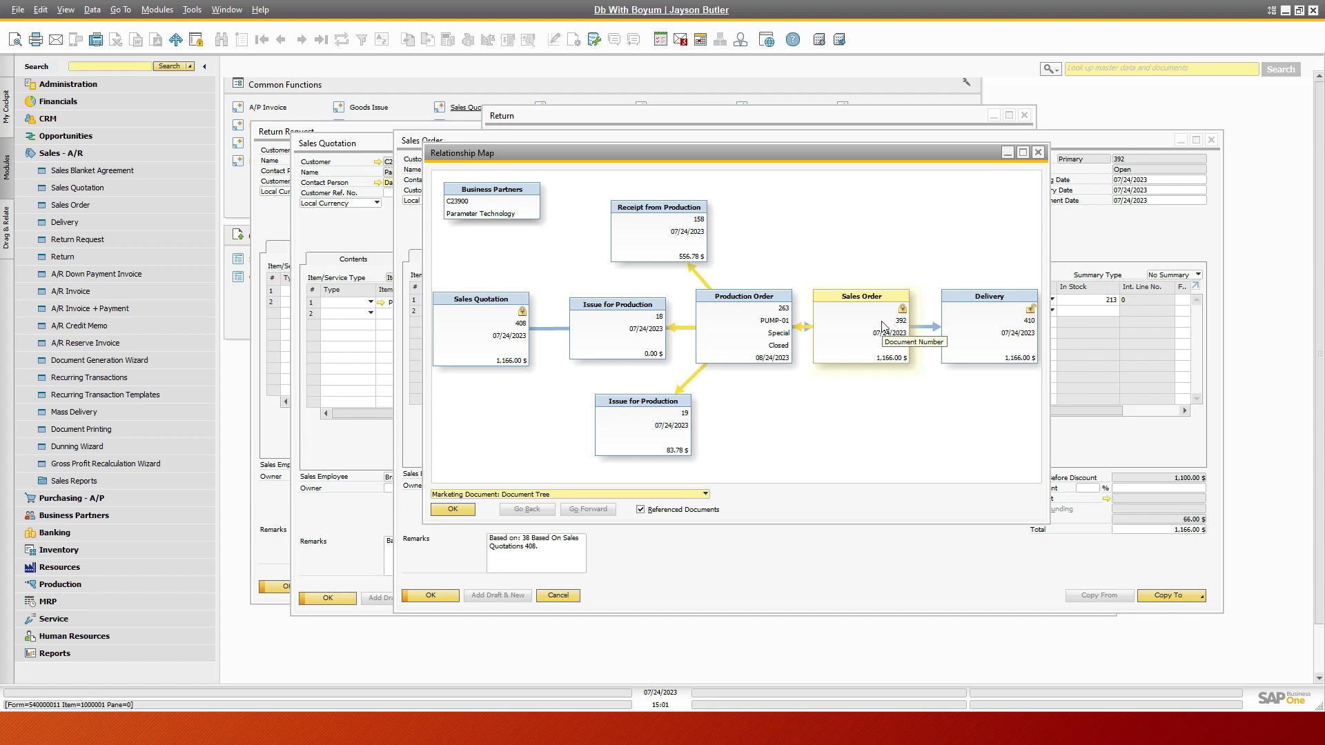
{"action": "left_click", "coordinate": [606, 319]}
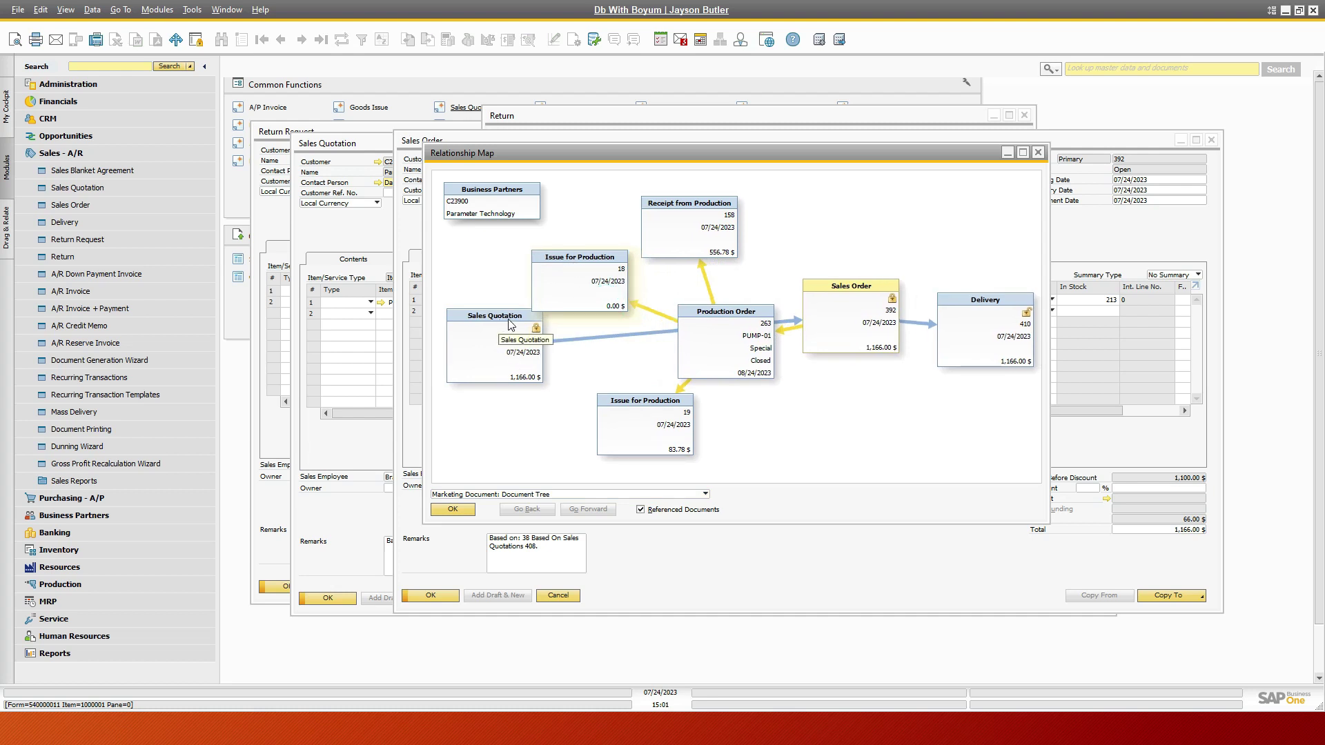
- Examine the sales quotation's relationship map, spreading out its document cards to trace the link to the return
{"action": "left_click", "coordinate": [335, 147]}
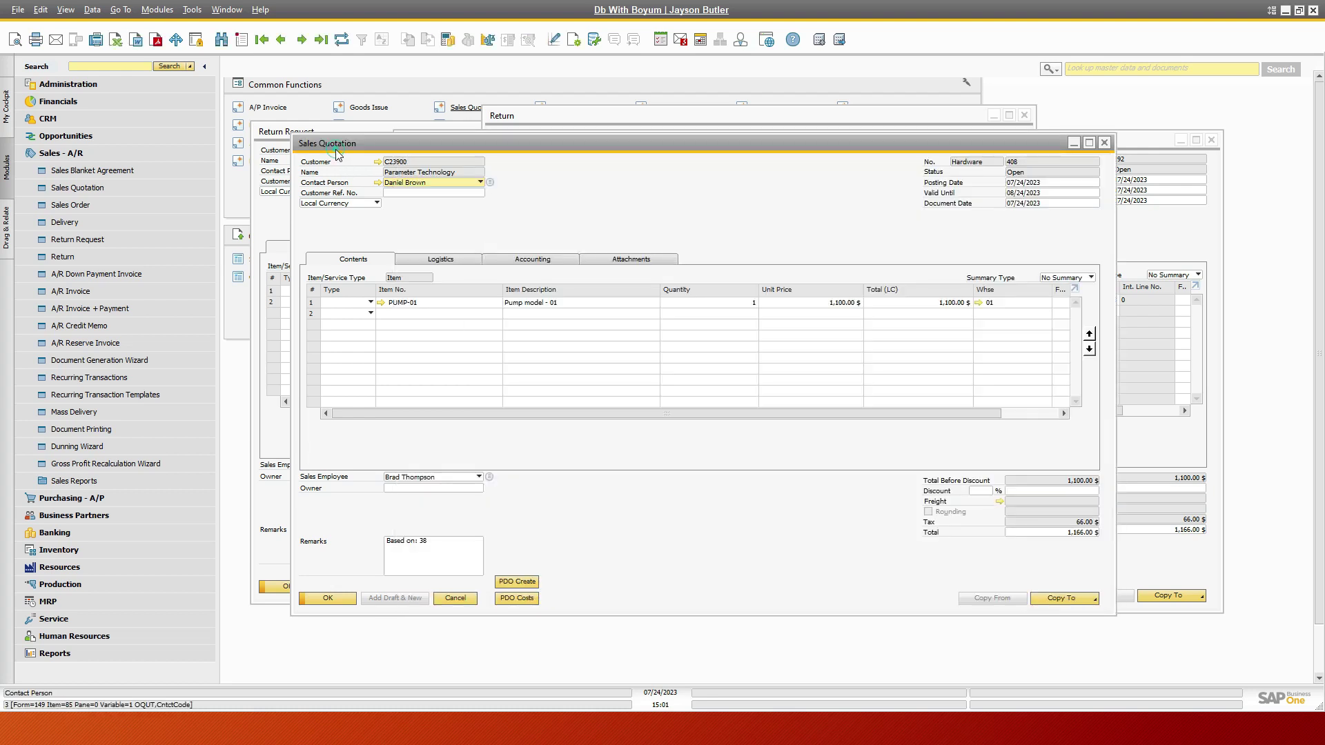
{"action": "right_click", "coordinate": [550, 200]}
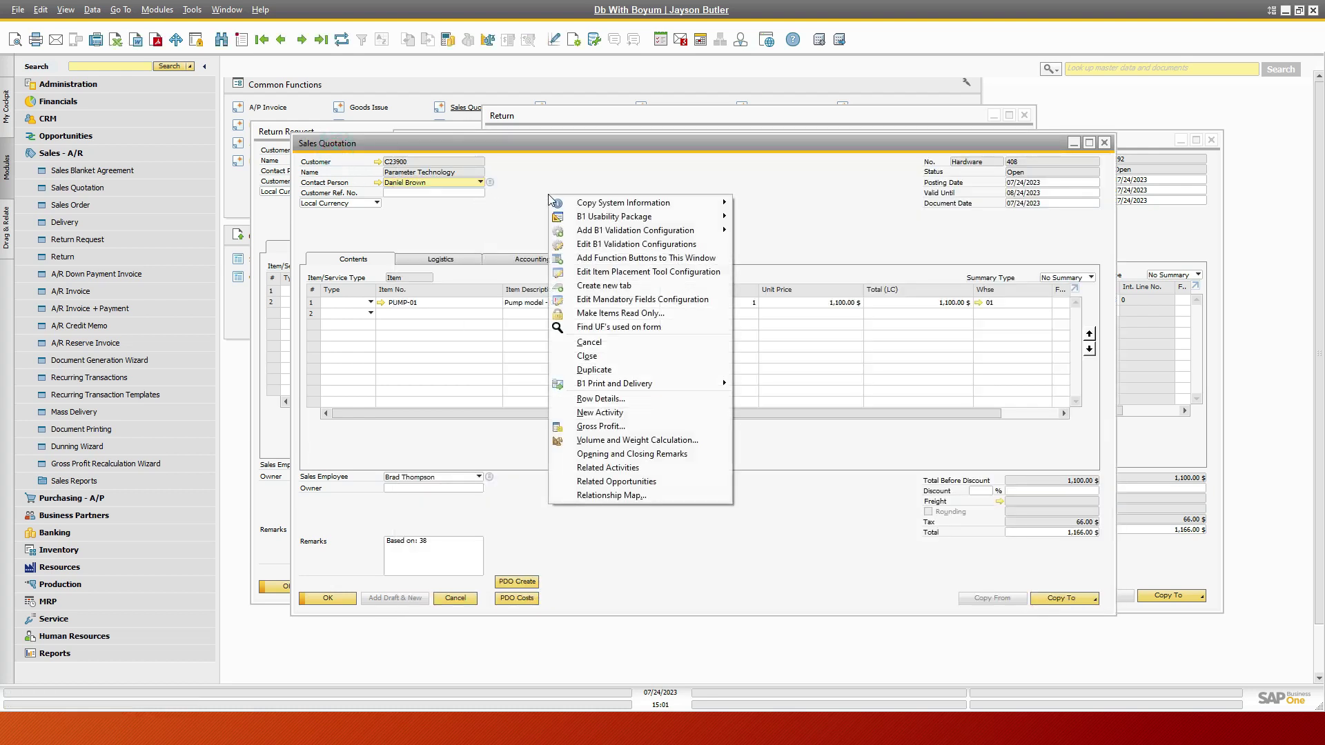
{"action": "left_click", "coordinate": [612, 496]}
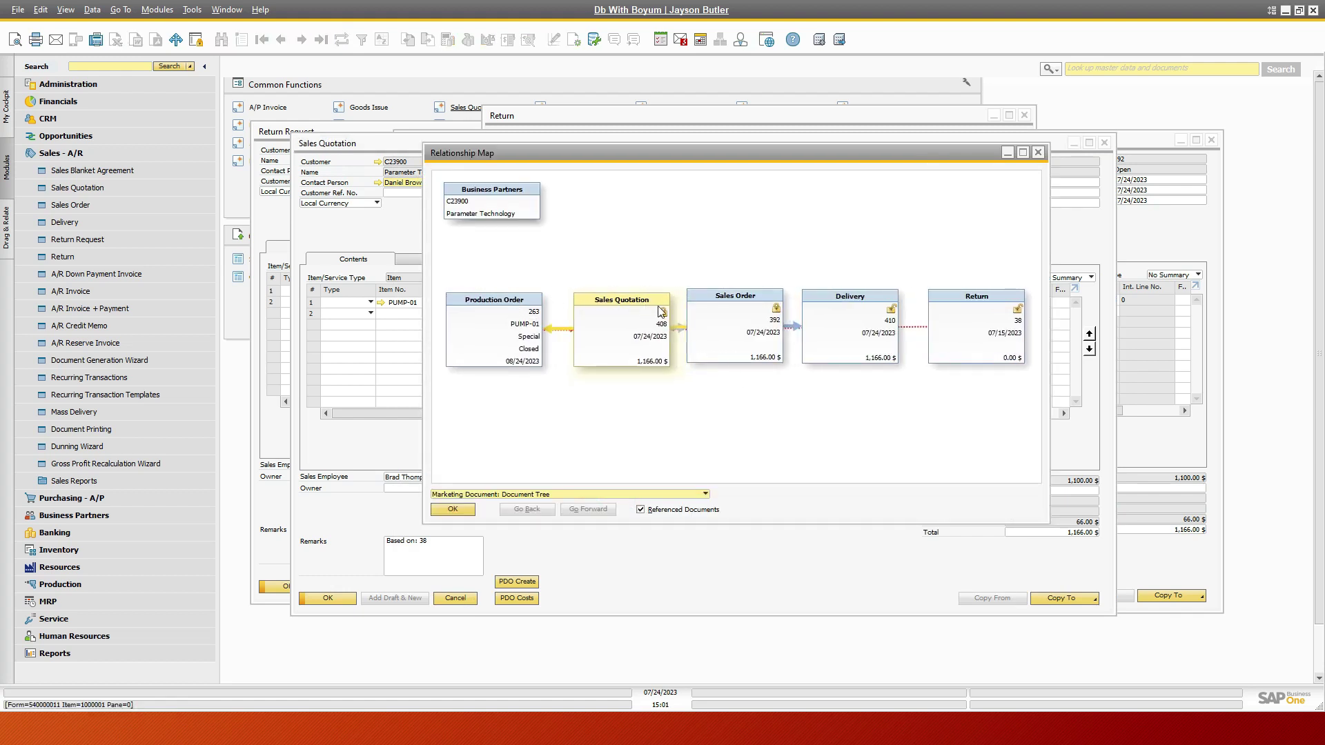
{"action": "left_click", "coordinate": [983, 298]}
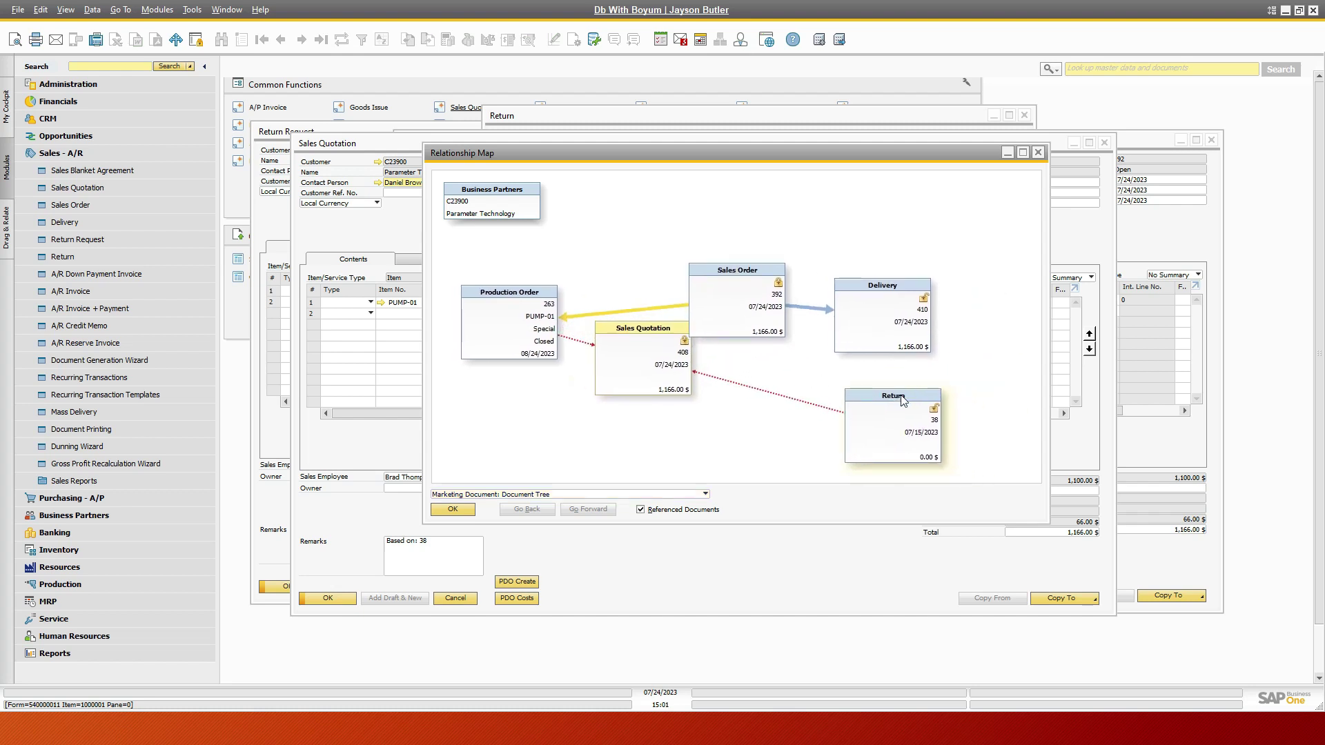
- Open the return from the quotation's relationship map and examine the return's own relationship map for its originating document
{"action": "double_click", "coordinate": [896, 431]}
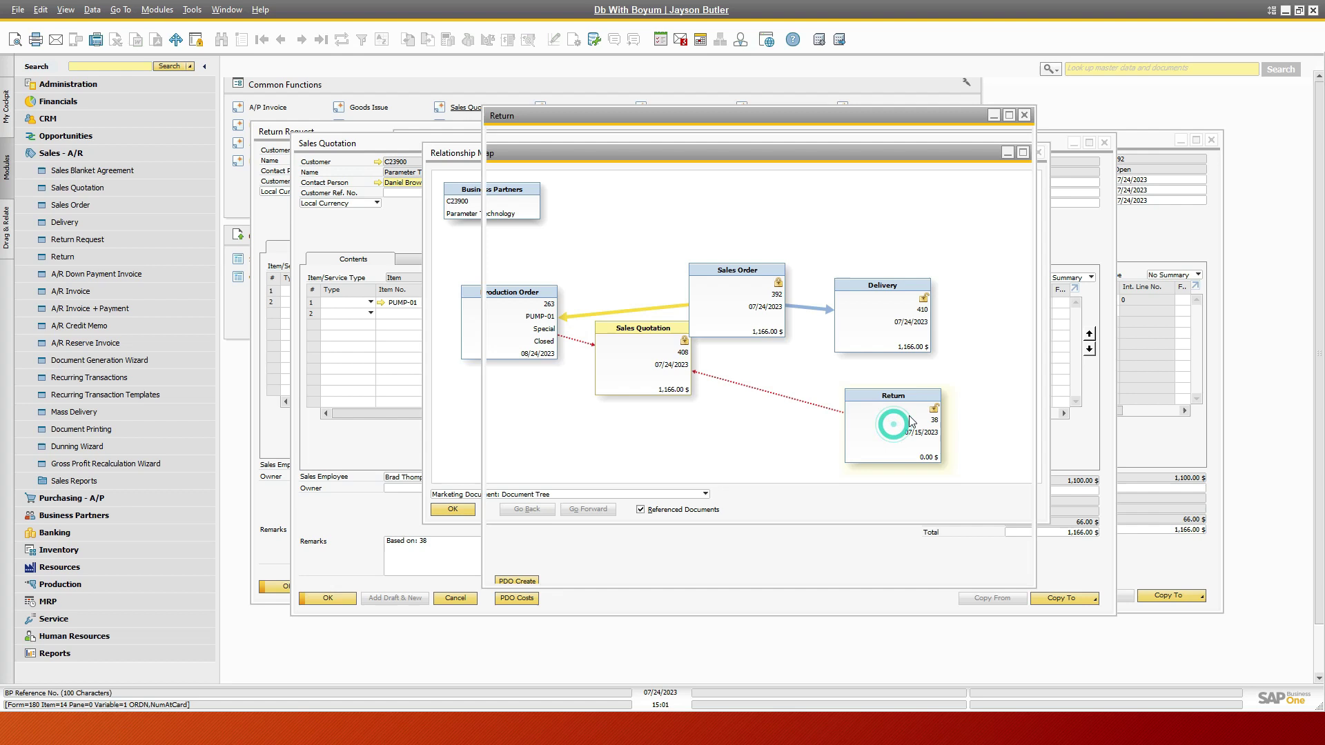
{"action": "right_click", "coordinate": [718, 205]}
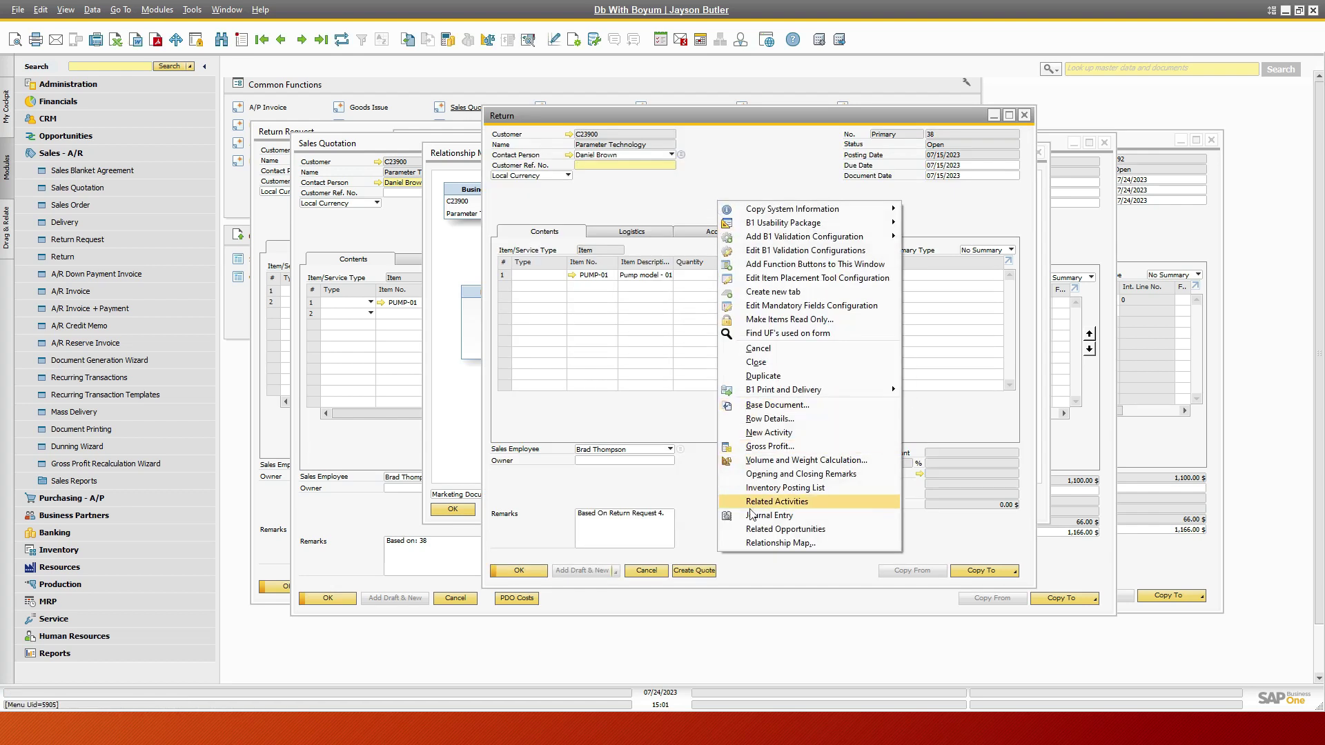
{"action": "left_click", "coordinate": [775, 543]}
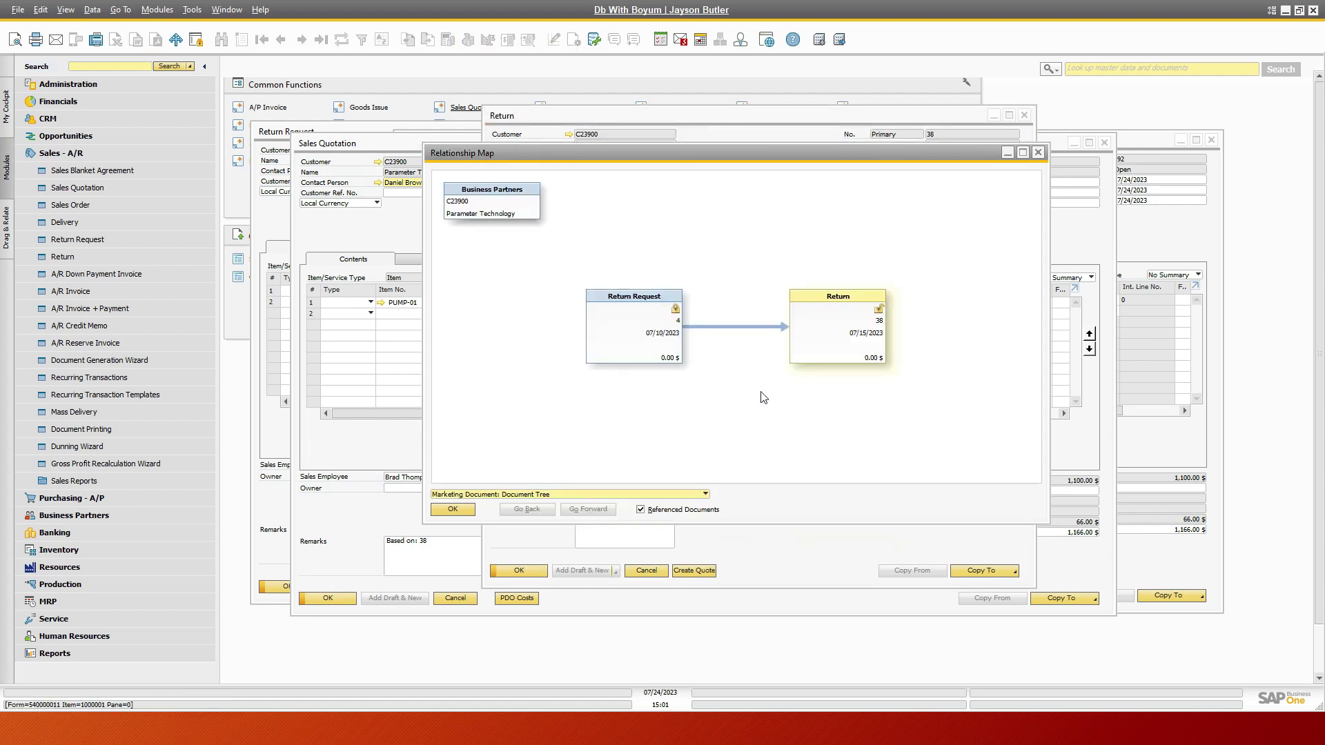